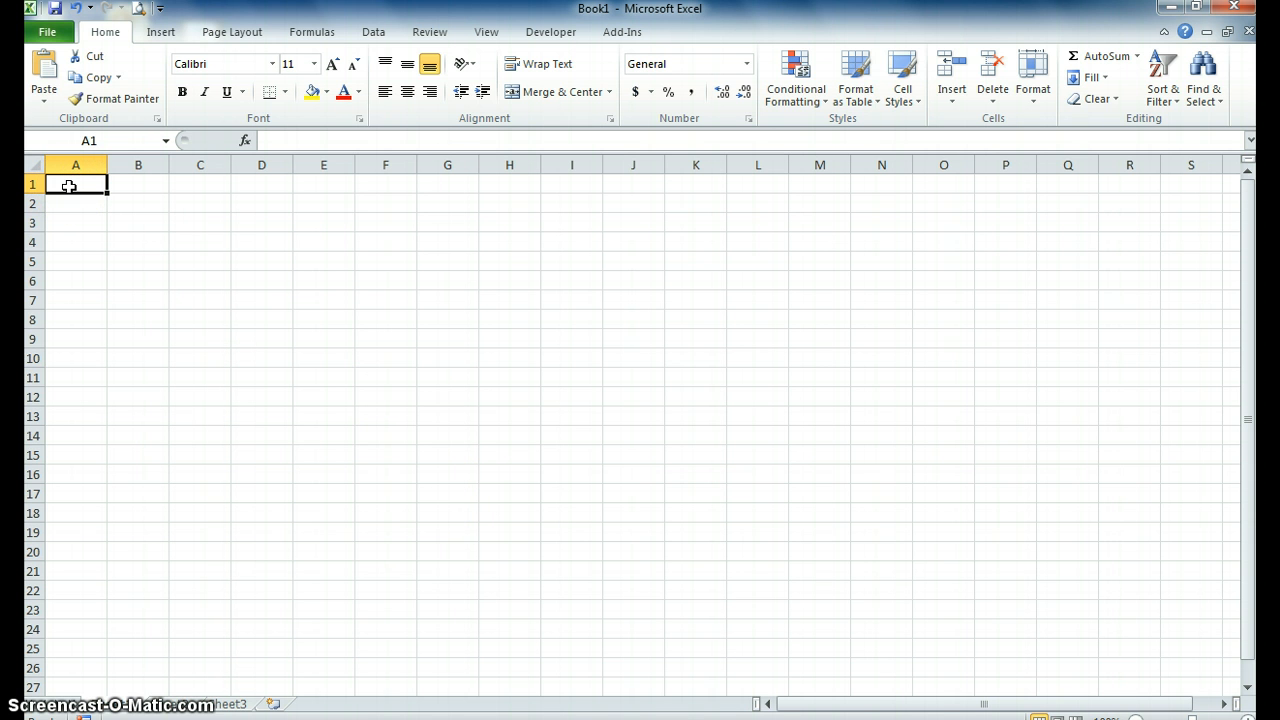
Enter the heading "What is your age?" in A1 and the age ranges 18-24, 25-34, 35-44 and 45-54 in A2:A5.
{"action": "type", "text": "What is your age?"}
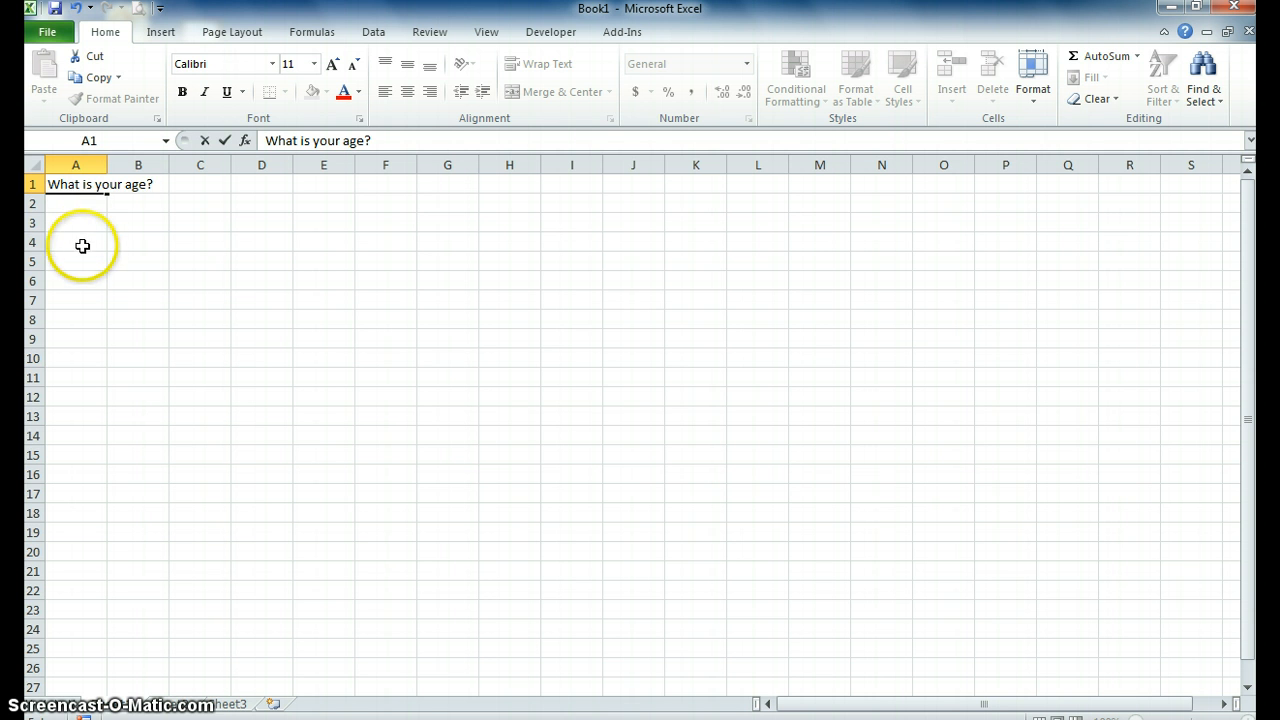
{"action": "left_click", "coordinate": [77, 201]}
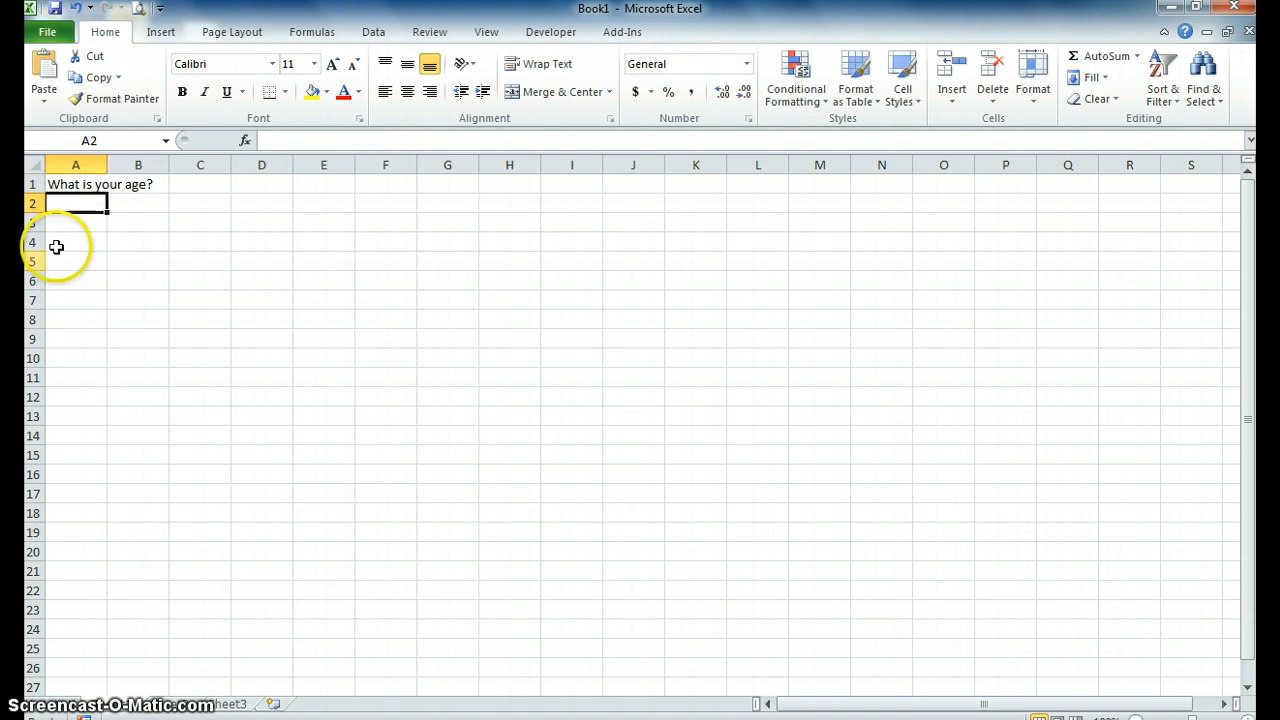
{"action": "type", "text": "18-24"}
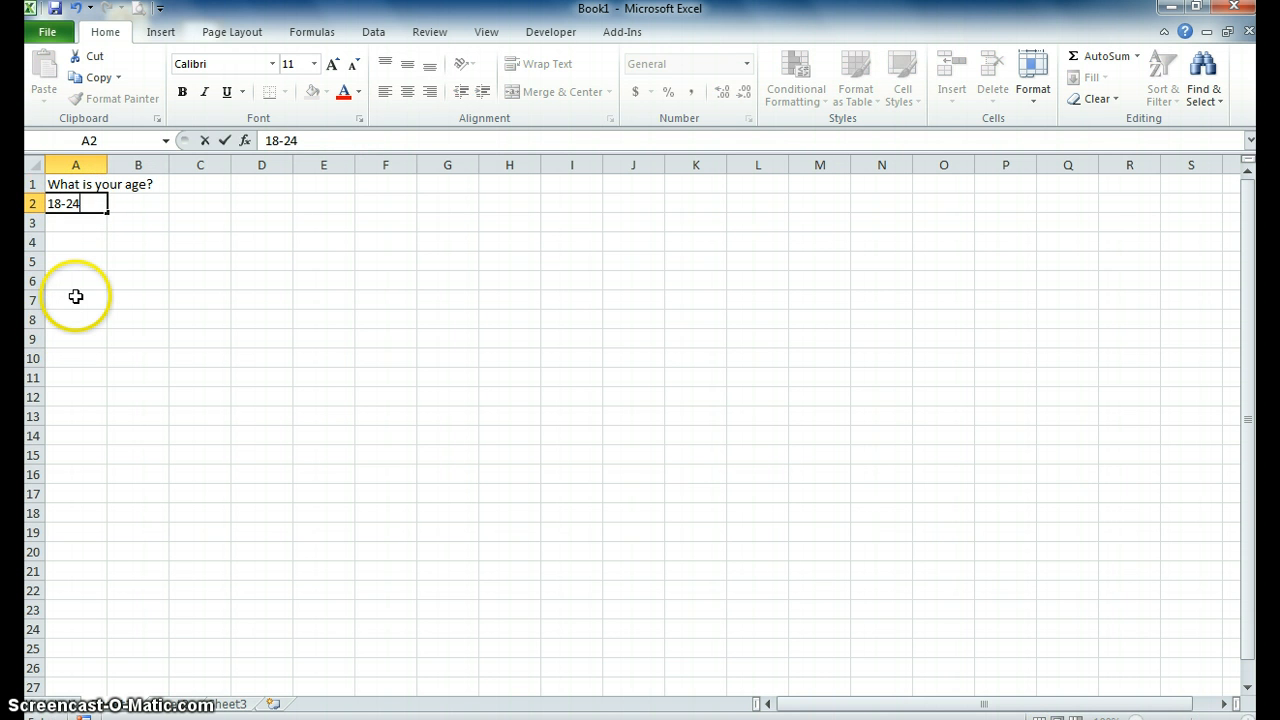
{"action": "key", "text": "Return"}
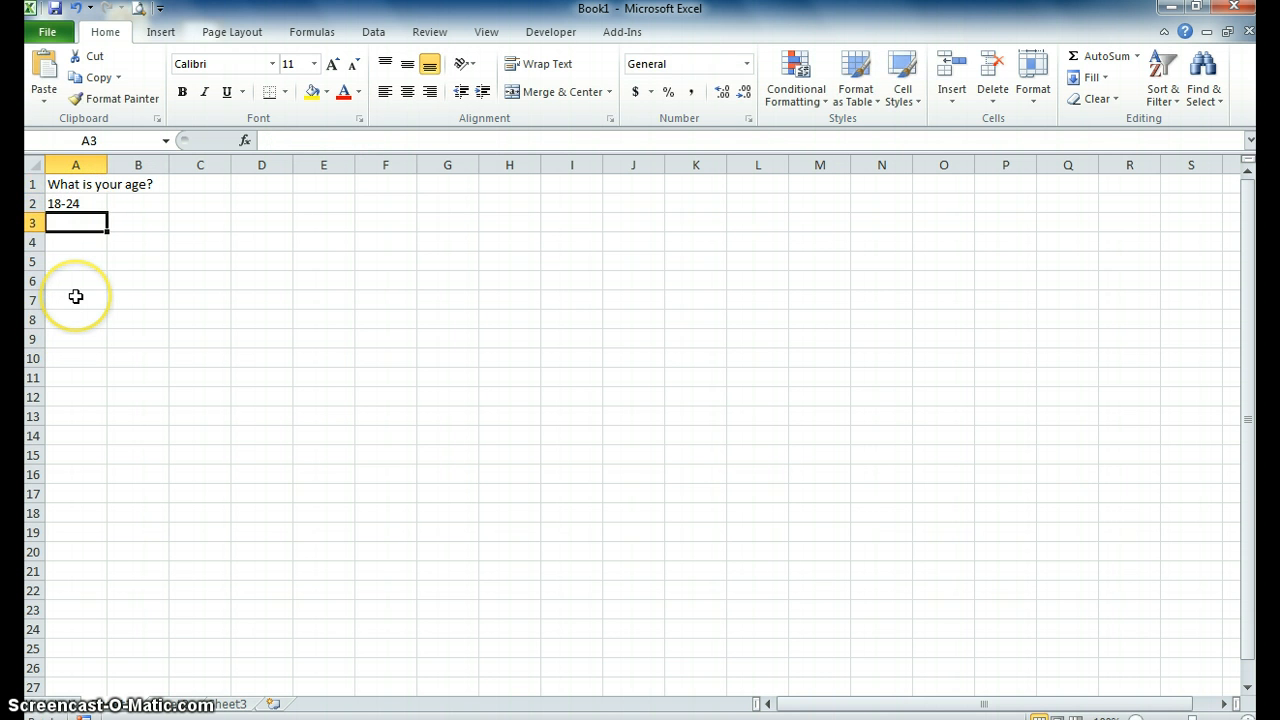
{"action": "type", "text": "25-34"}
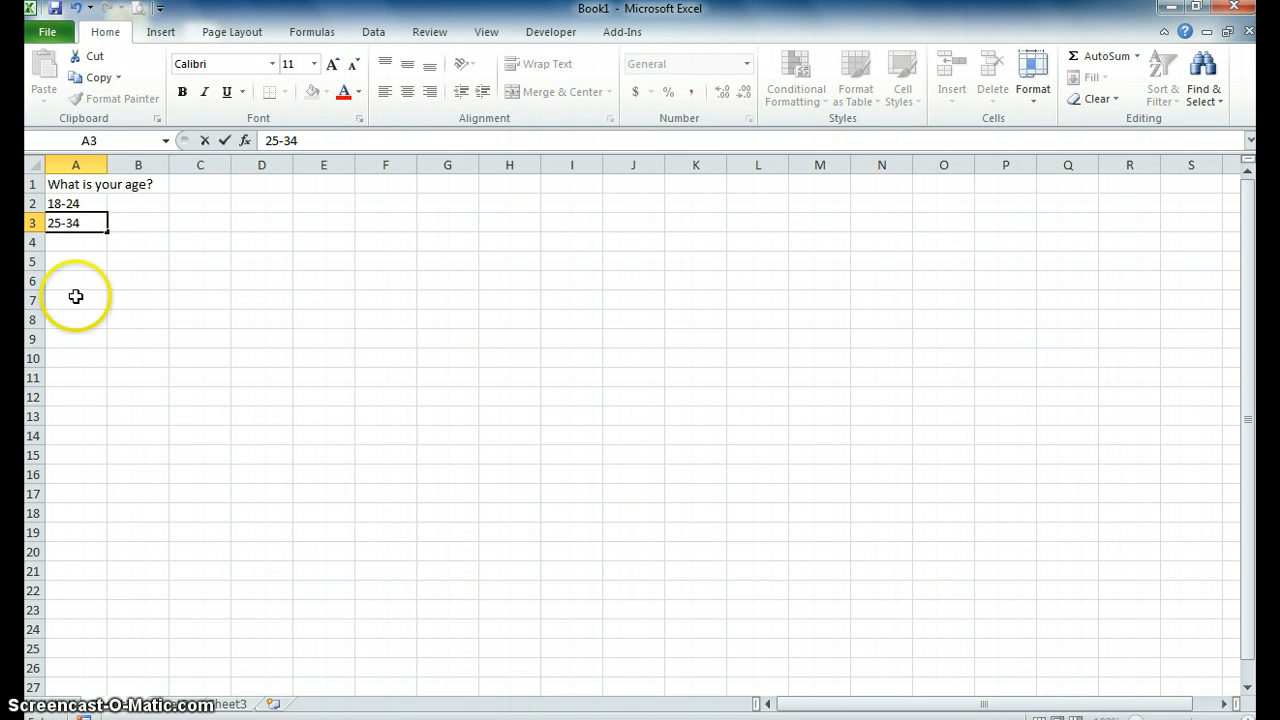
{"action": "key", "text": "Return"}
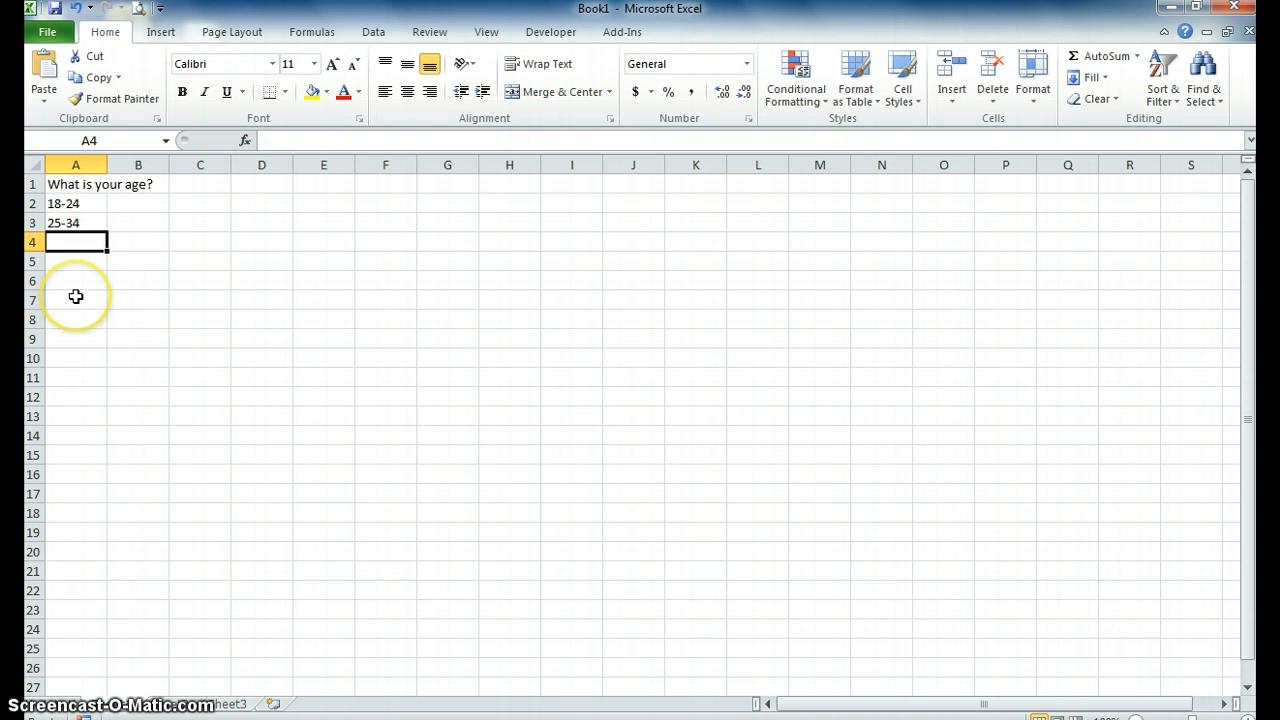
{"action": "type", "text": "35-44"}
{"action": "key", "text": "Return"}
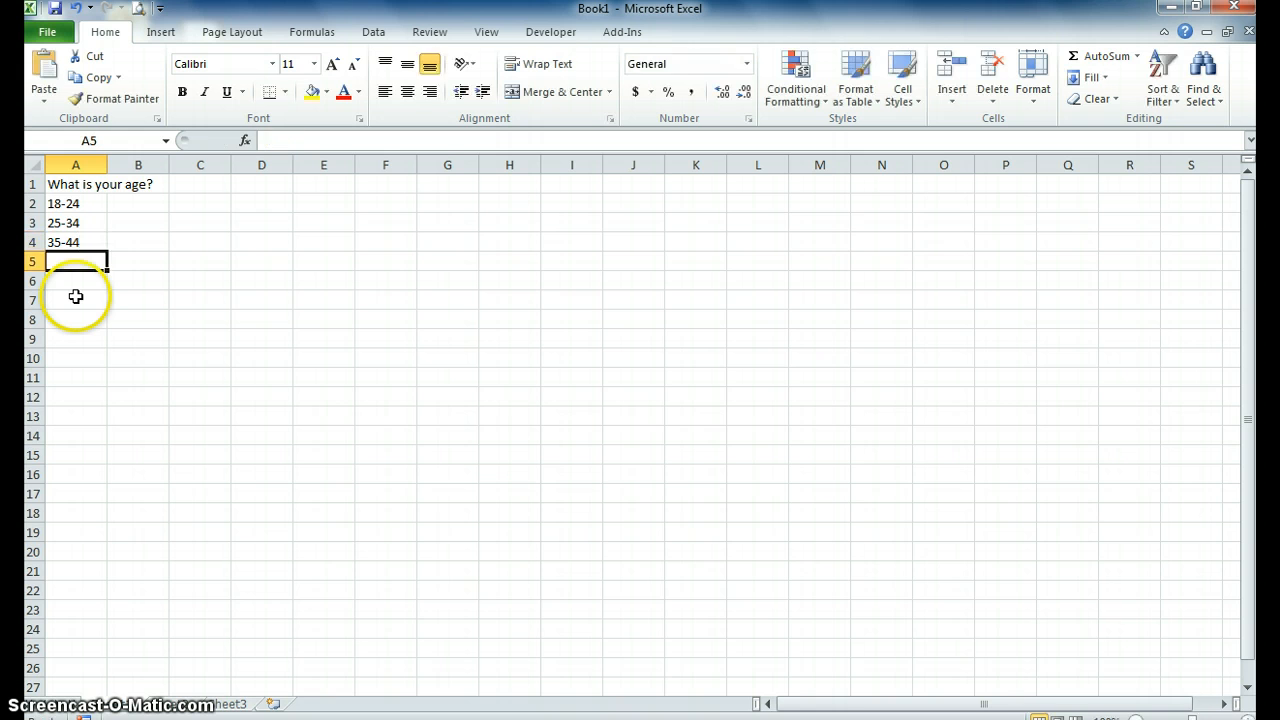
{"action": "type", "text": "45-54"}
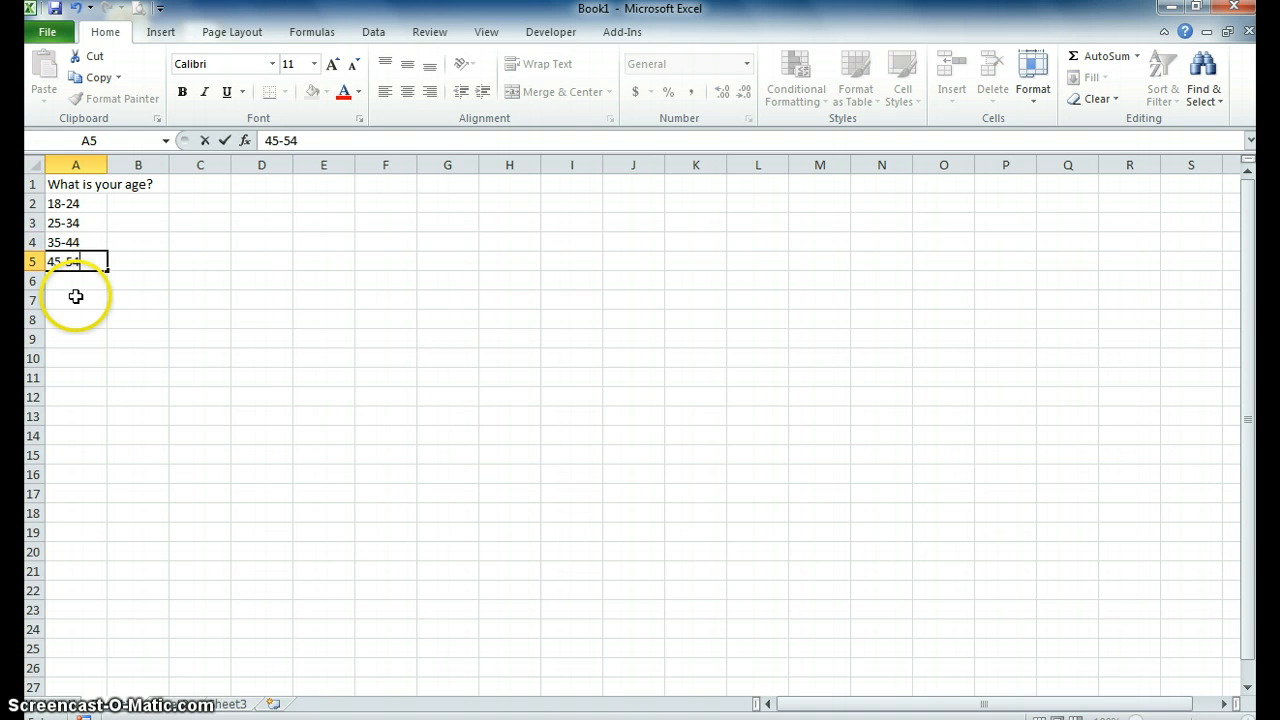
{"action": "key", "text": "Return"}
Complete the age range list with 55-64, 65-74 and 75+ in cells A6:A8.
{"action": "type", "text": "55"}
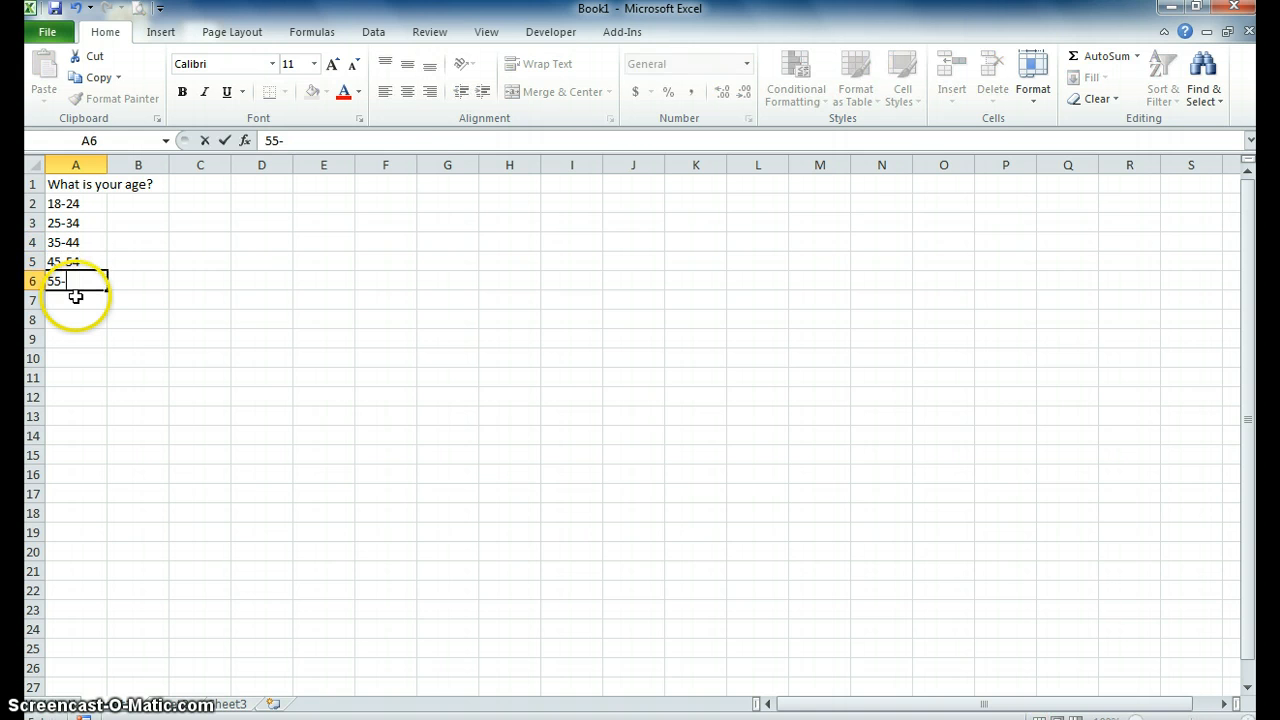
{"action": "type", "text": "-64"}
{"action": "key", "text": "Return"}
{"action": "type", "text": "6"}
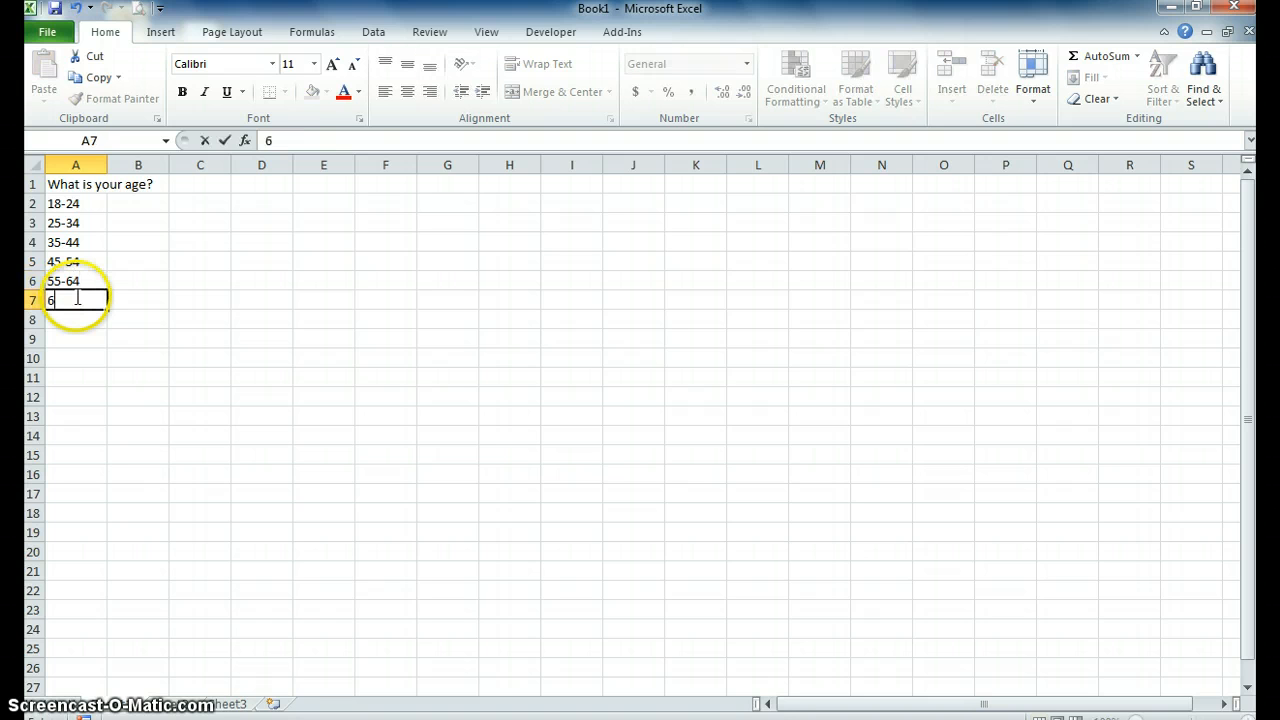
{"action": "type", "text": "5-74"}
{"action": "key", "text": "Return"}
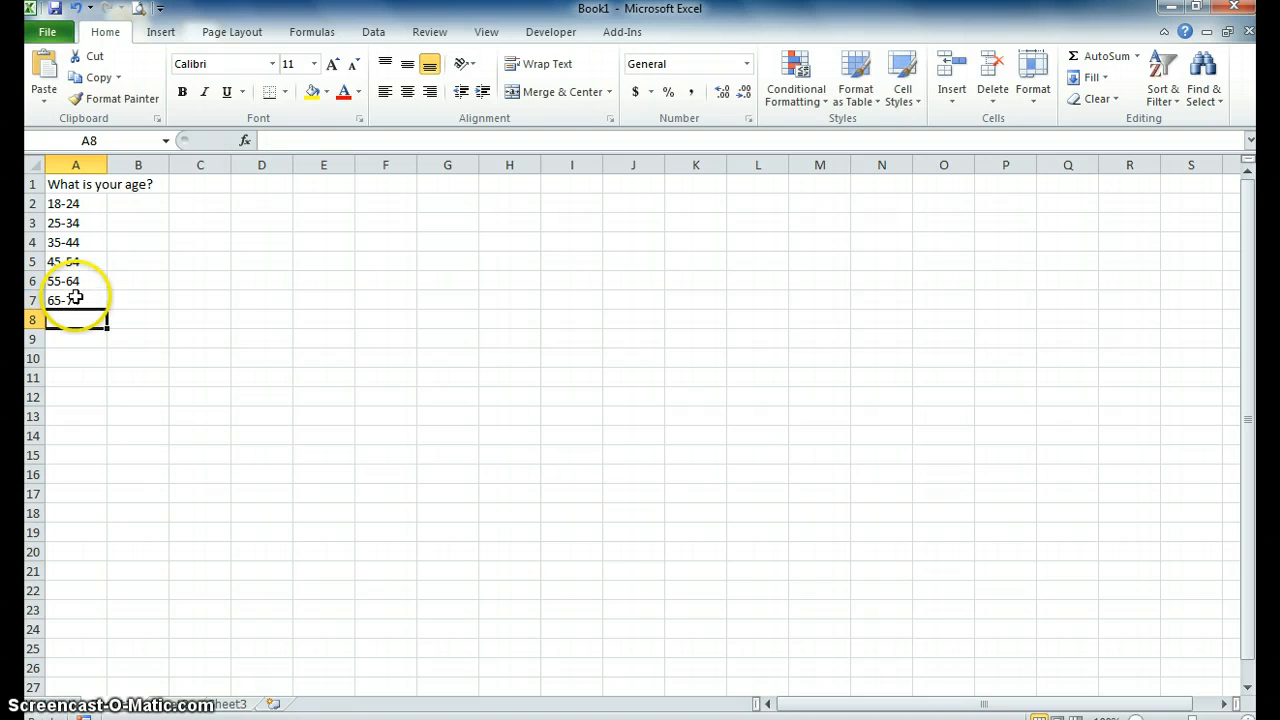
{"action": "type", "text": "75+"}
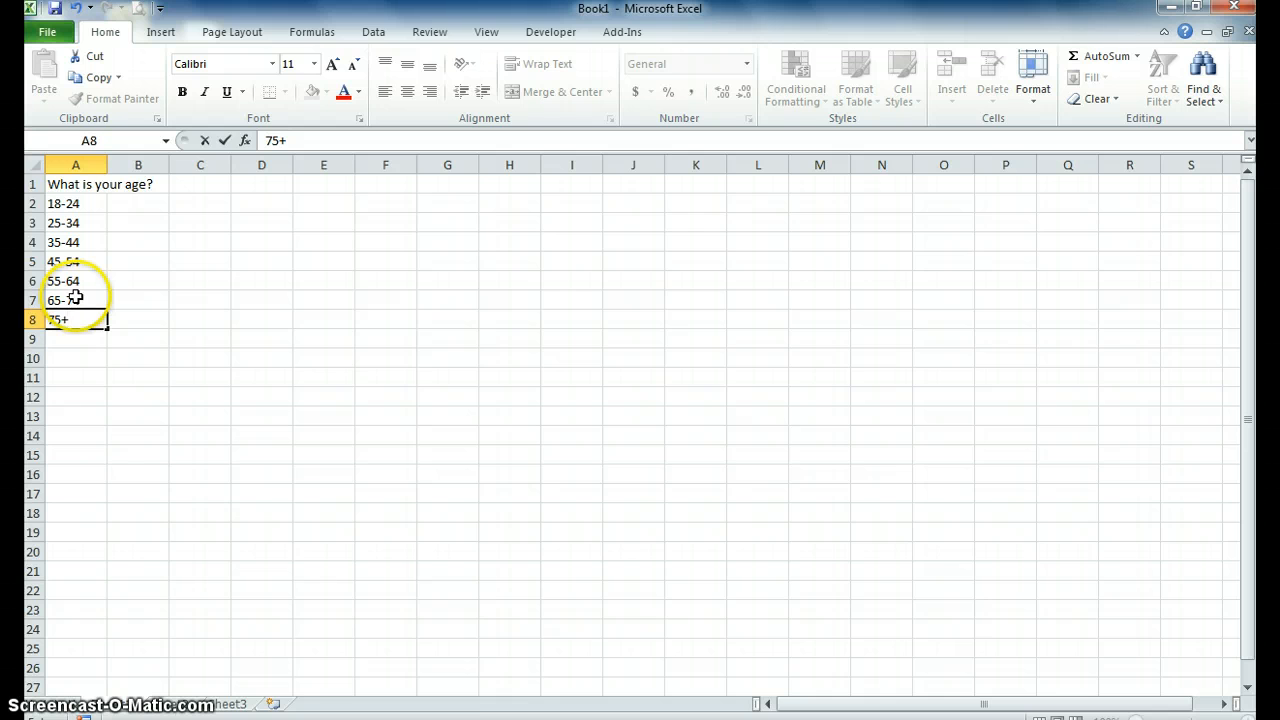
{"action": "key", "text": "Return"}
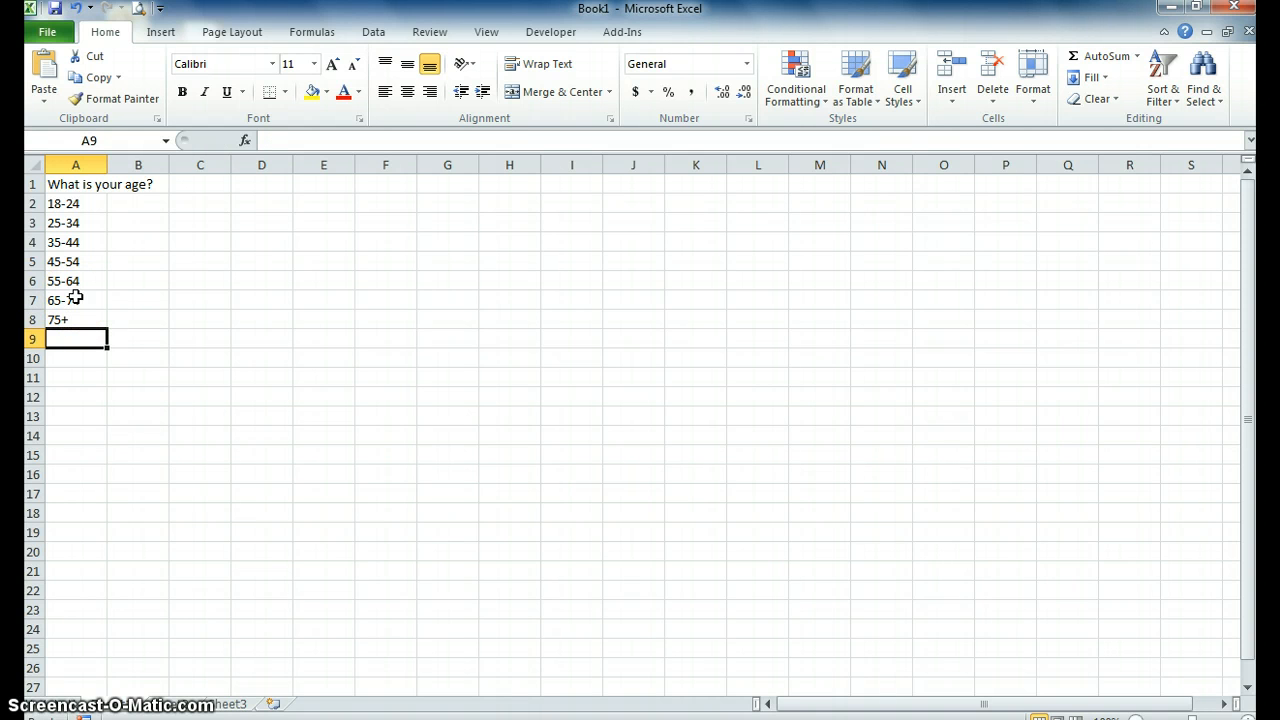
Enter the response counts 13, 2, 3, 1, 0, 0 and 0 beside the age ranges in B2:B8.
{"action": "left_click", "coordinate": [150, 202]}
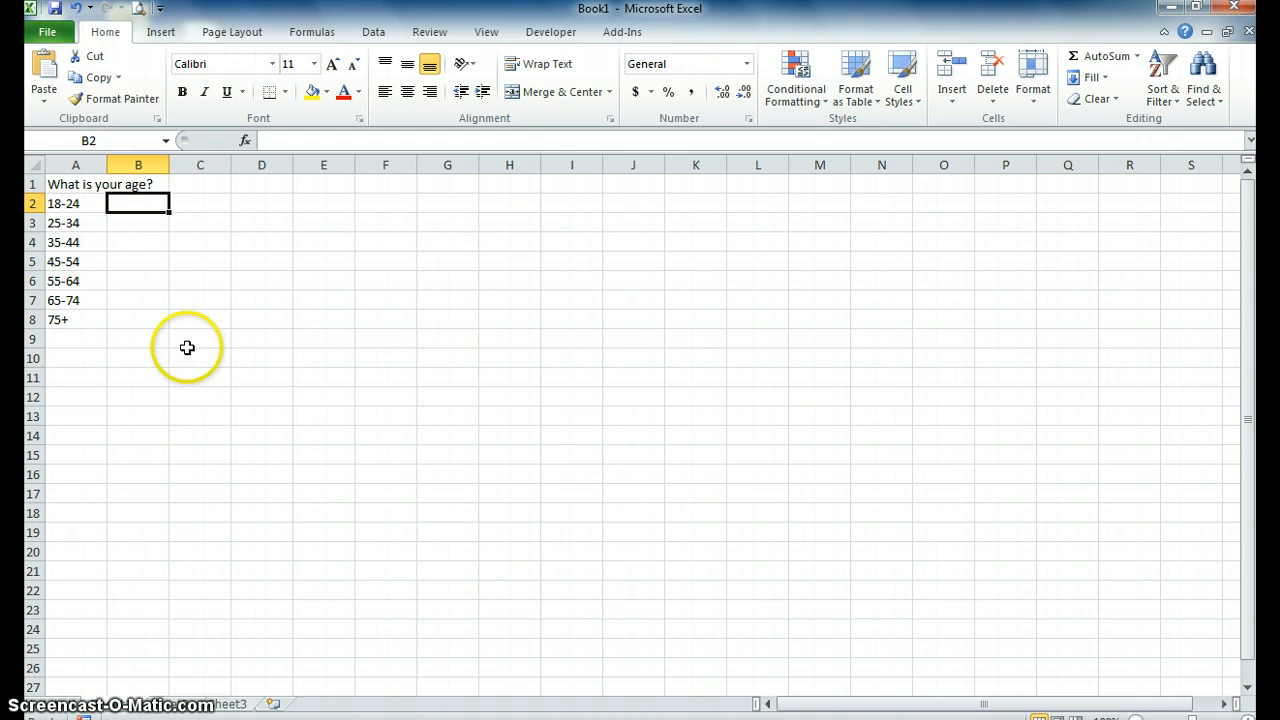
{"action": "type", "text": "13"}
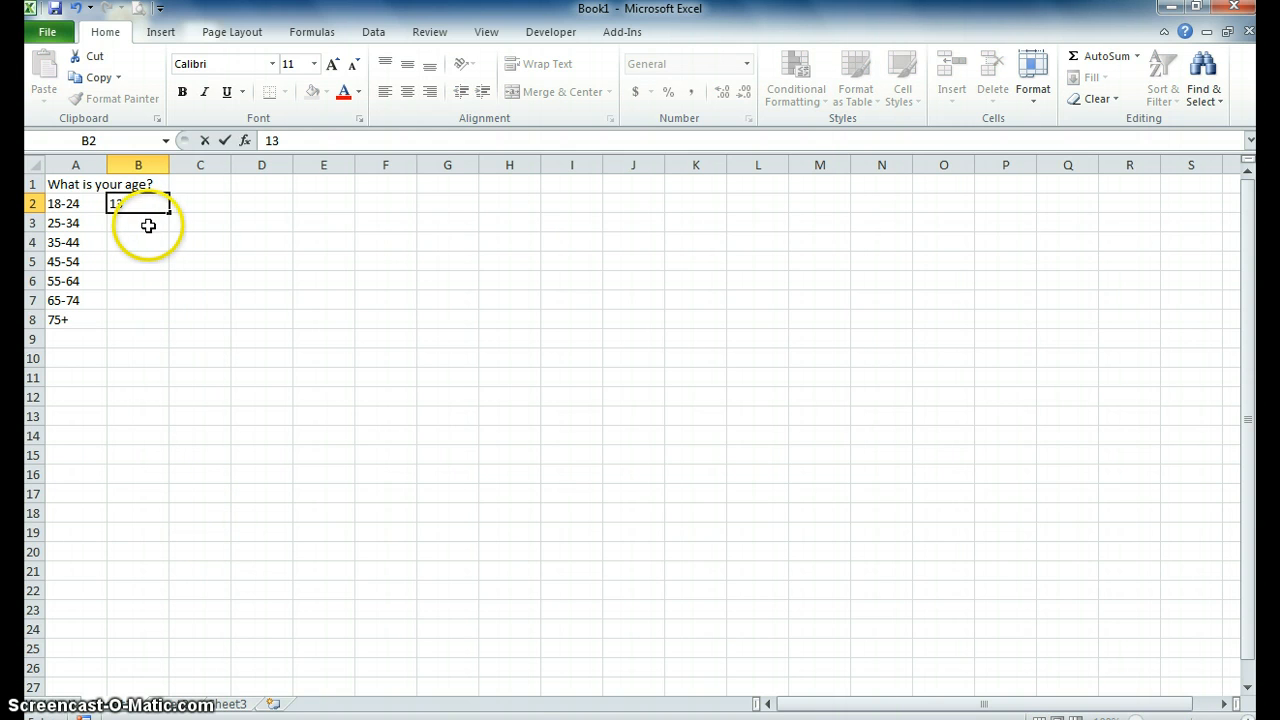
{"action": "left_click", "coordinate": [146, 226]}
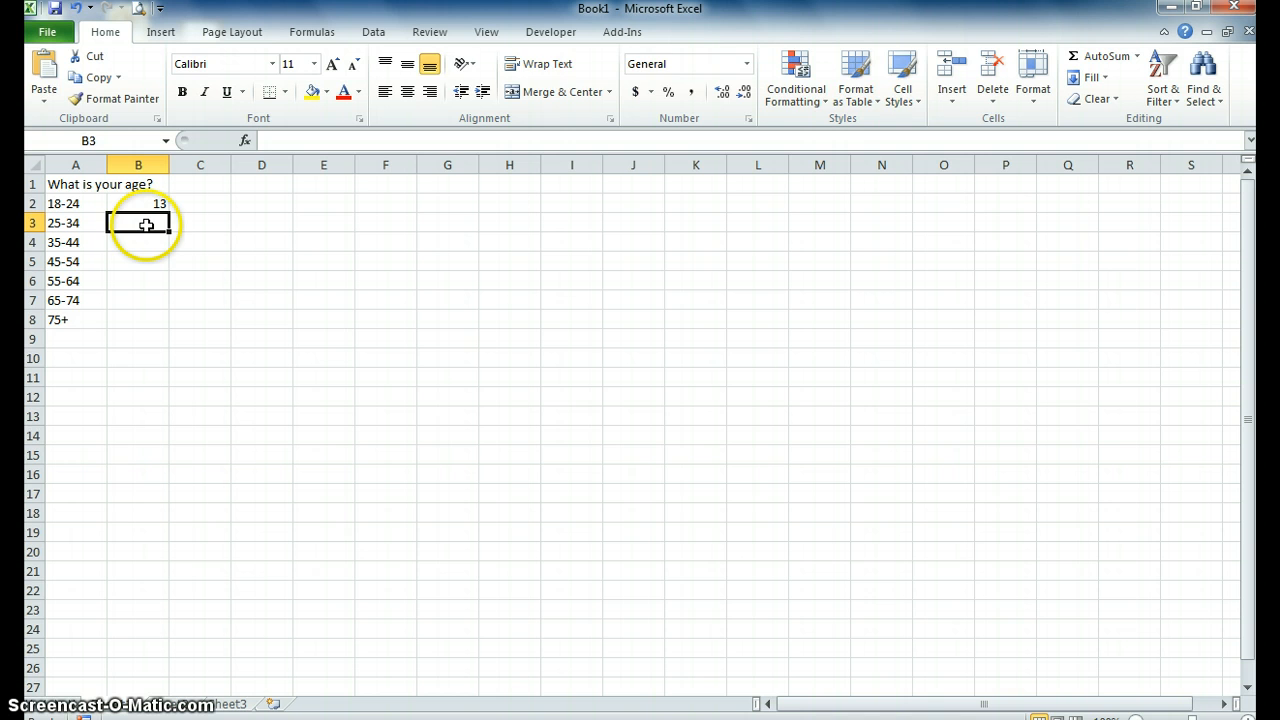
{"action": "type", "text": "2"}
{"action": "key", "text": "Return"}
{"action": "type", "text": "3"}
{"action": "key", "text": "Return"}
{"action": "type", "text": "1"}
{"action": "key", "text": "Return"}
{"action": "type", "text": "0"}
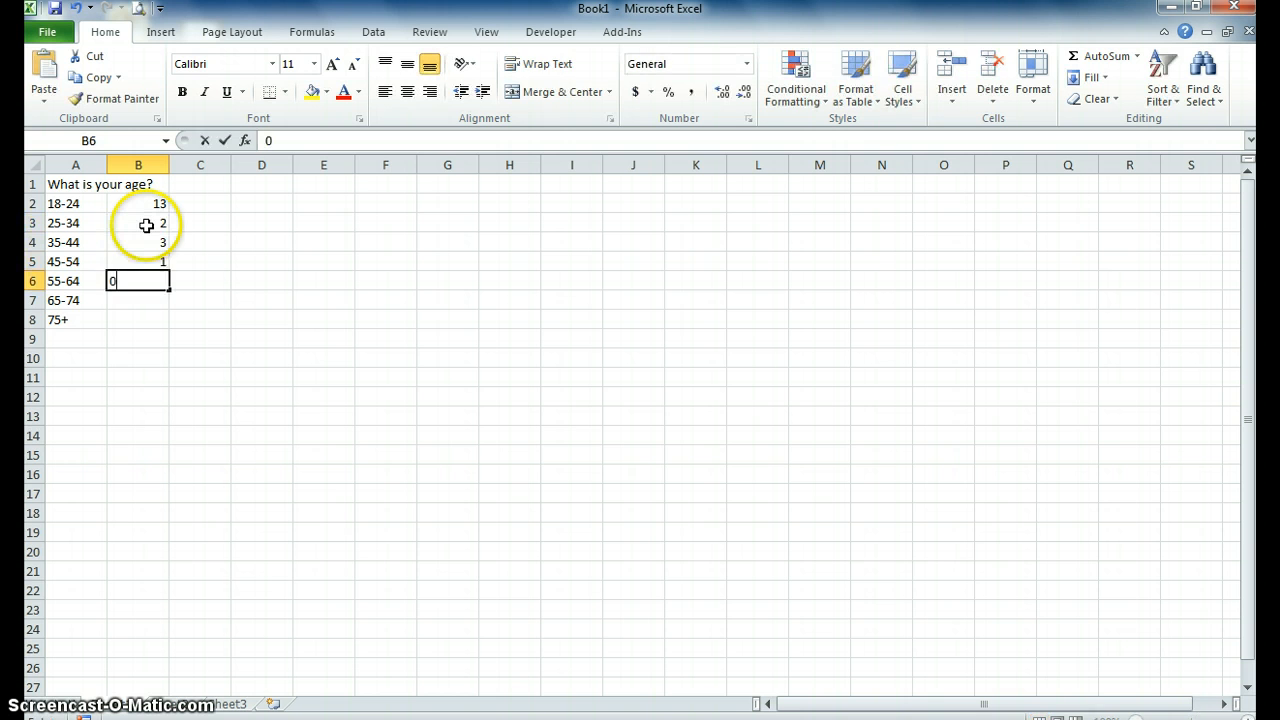
{"action": "key", "text": "Return"}
{"action": "type", "text": "0"}
{"action": "key", "text": "Return"}
{"action": "type", "text": "0"}
{"action": "key", "text": "Return"}
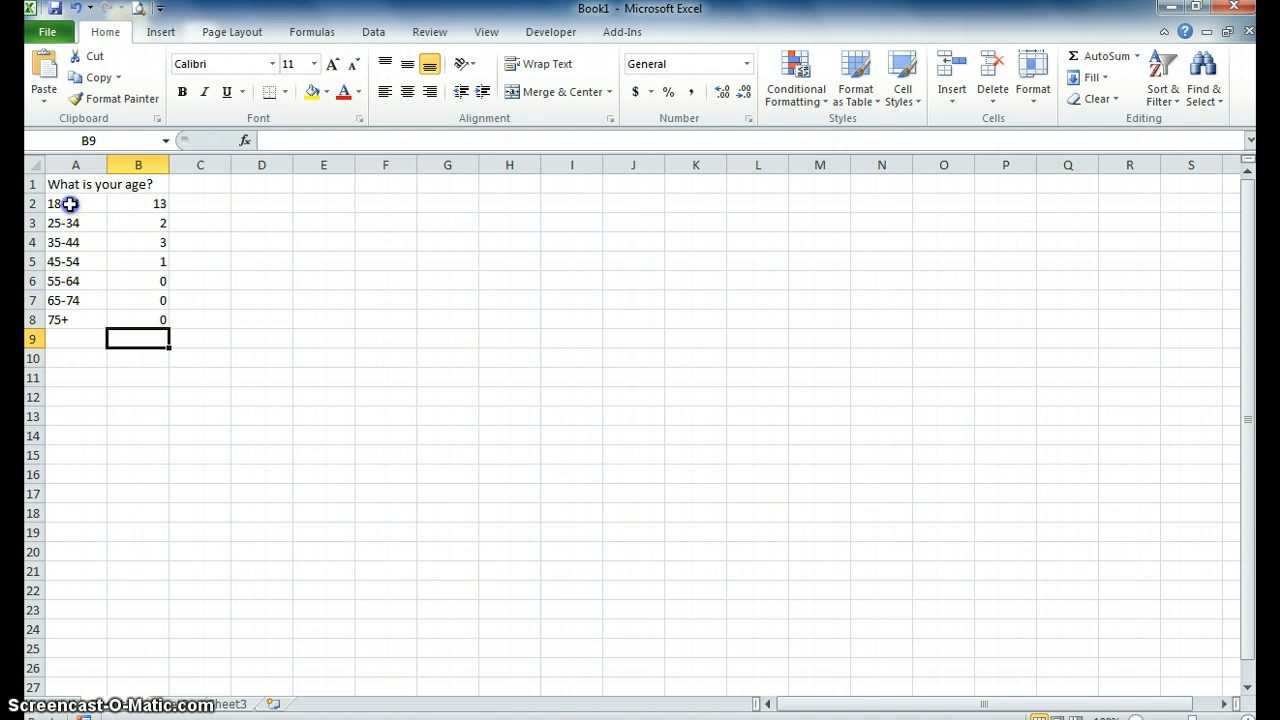
Insert a 3-D clustered column chart from the age ranges and counts in A2:B8.
{"action": "left_click_drag", "start_coordinate": [68, 203], "coordinate": [139, 318]}
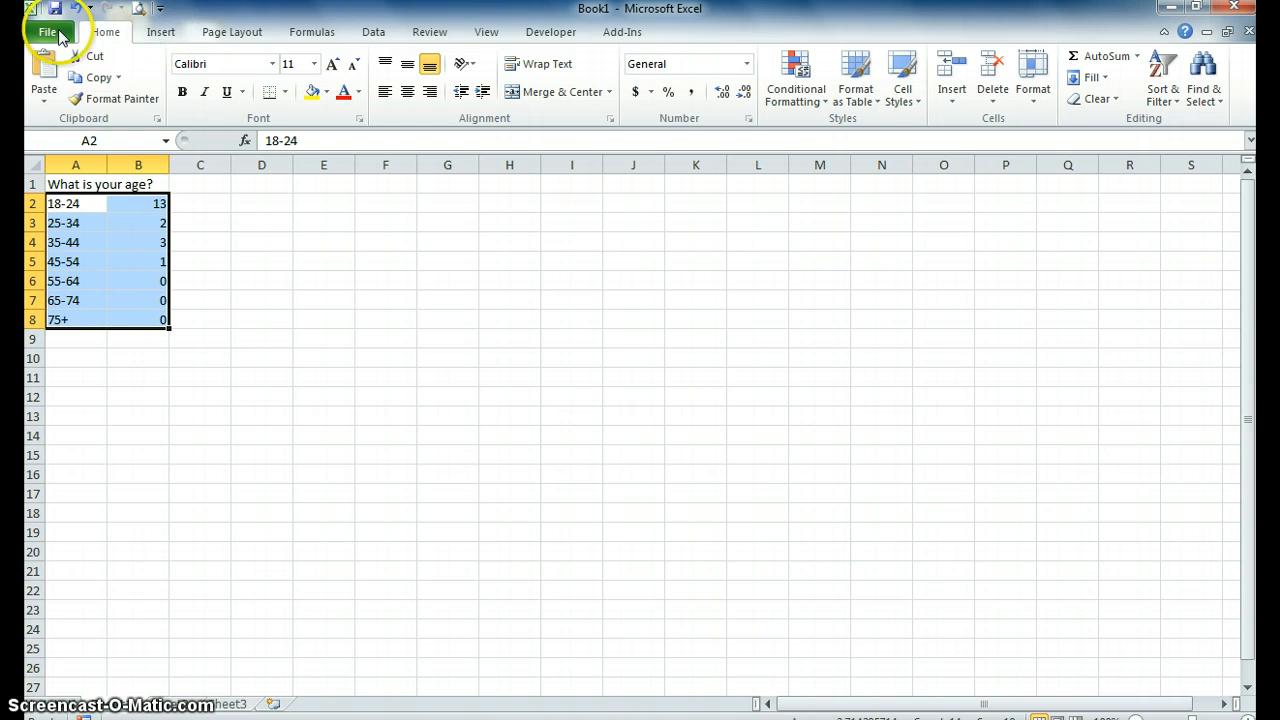
{"action": "left_click", "coordinate": [157, 38]}
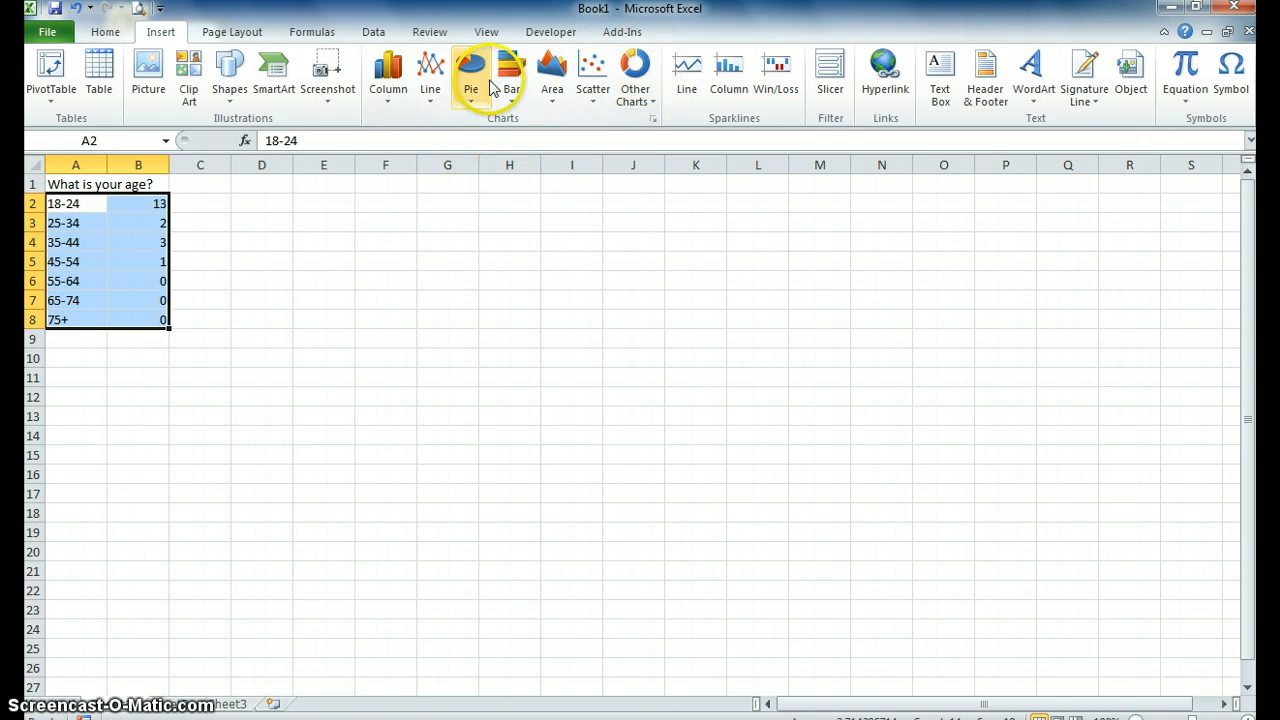
{"action": "left_click", "coordinate": [390, 88]}
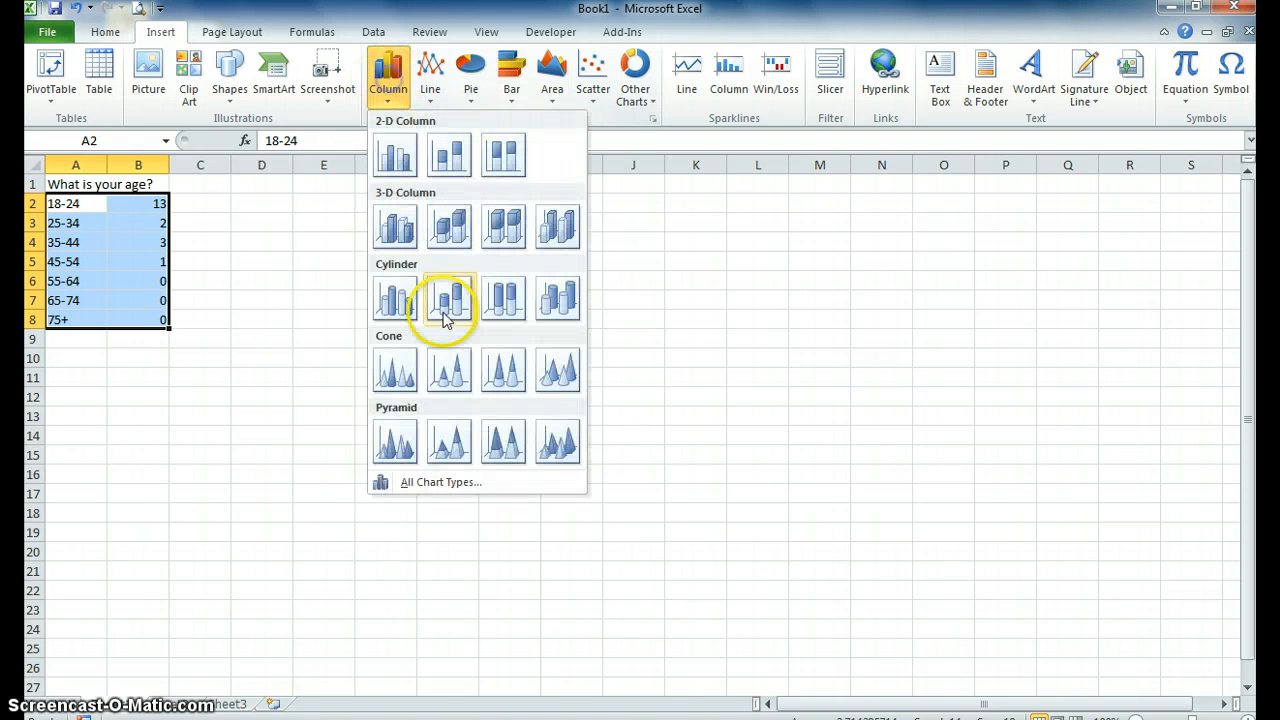
{"action": "left_click", "coordinate": [394, 227]}
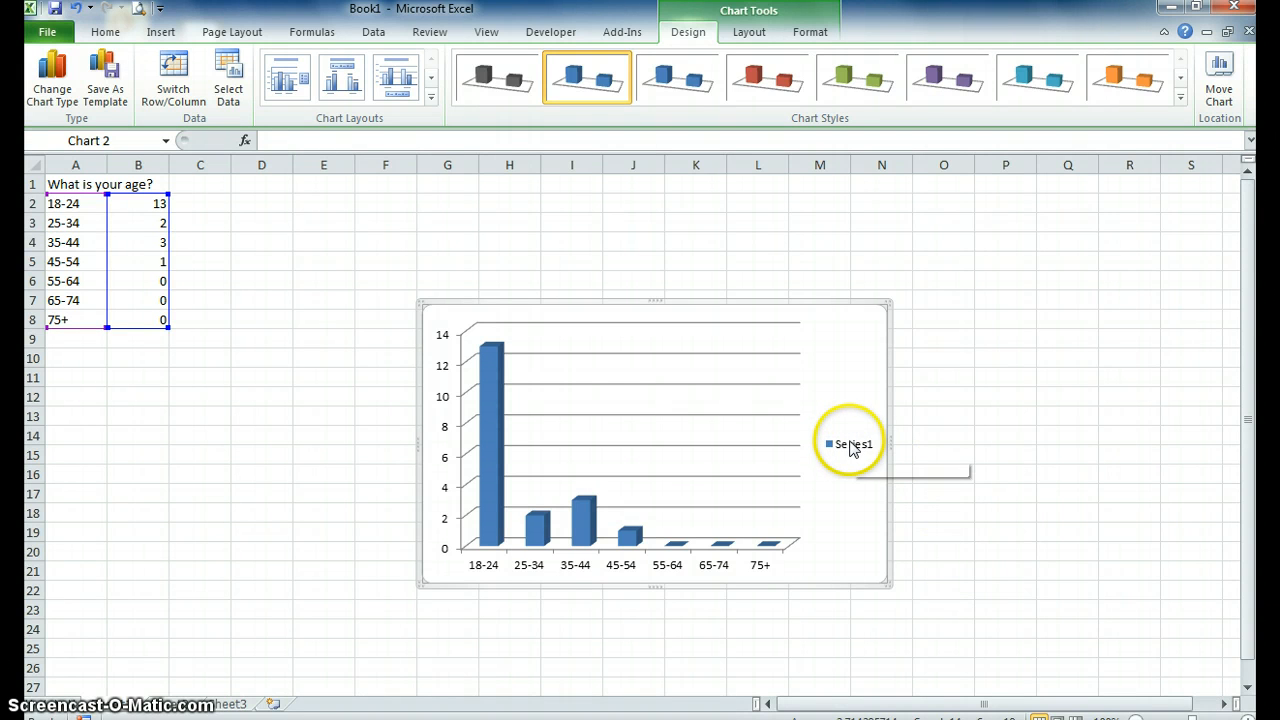
Delete the Series1 legend from the column chart.
{"action": "left_click", "coordinate": [852, 450]}
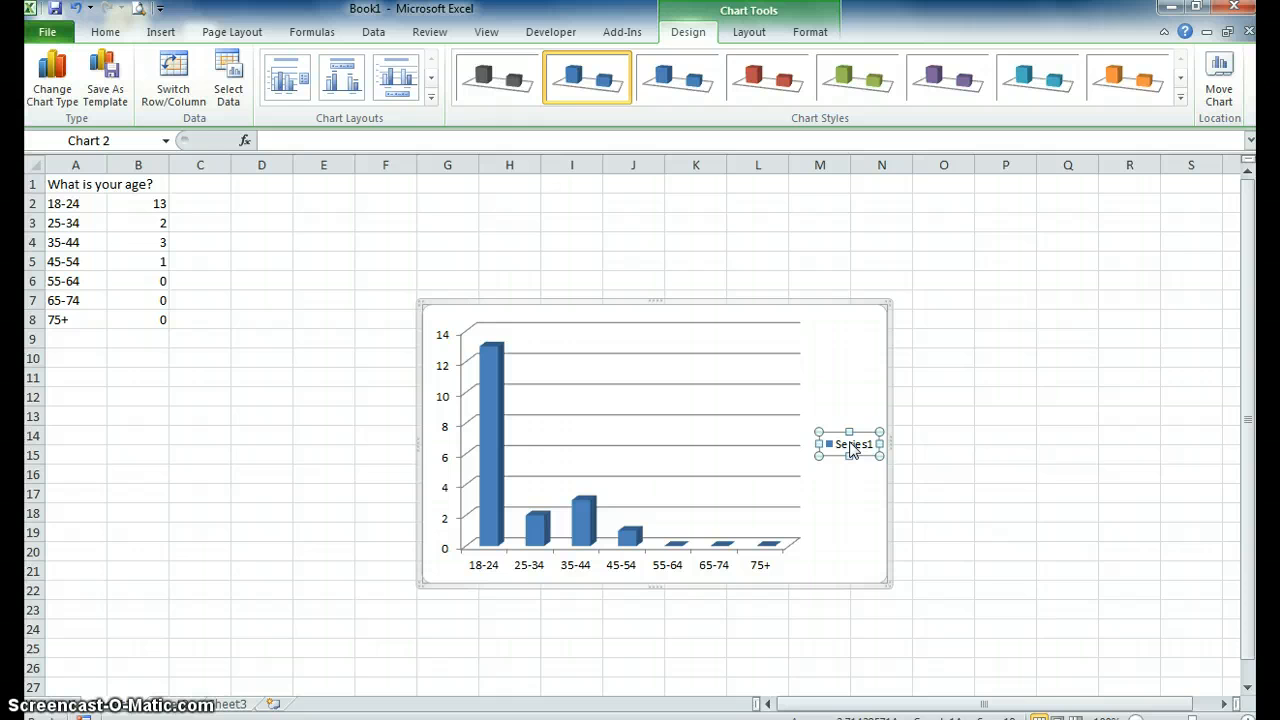
{"action": "right_click", "coordinate": [851, 448]}
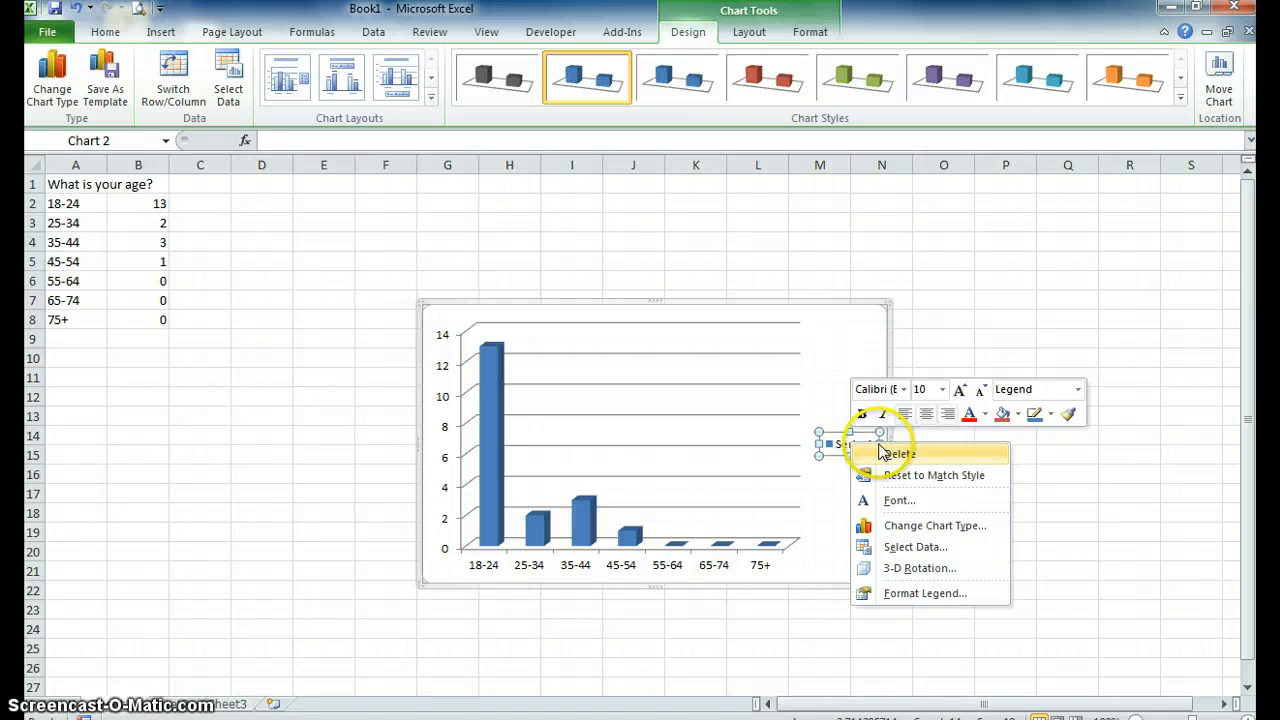
{"action": "right_click", "coordinate": [836, 447]}
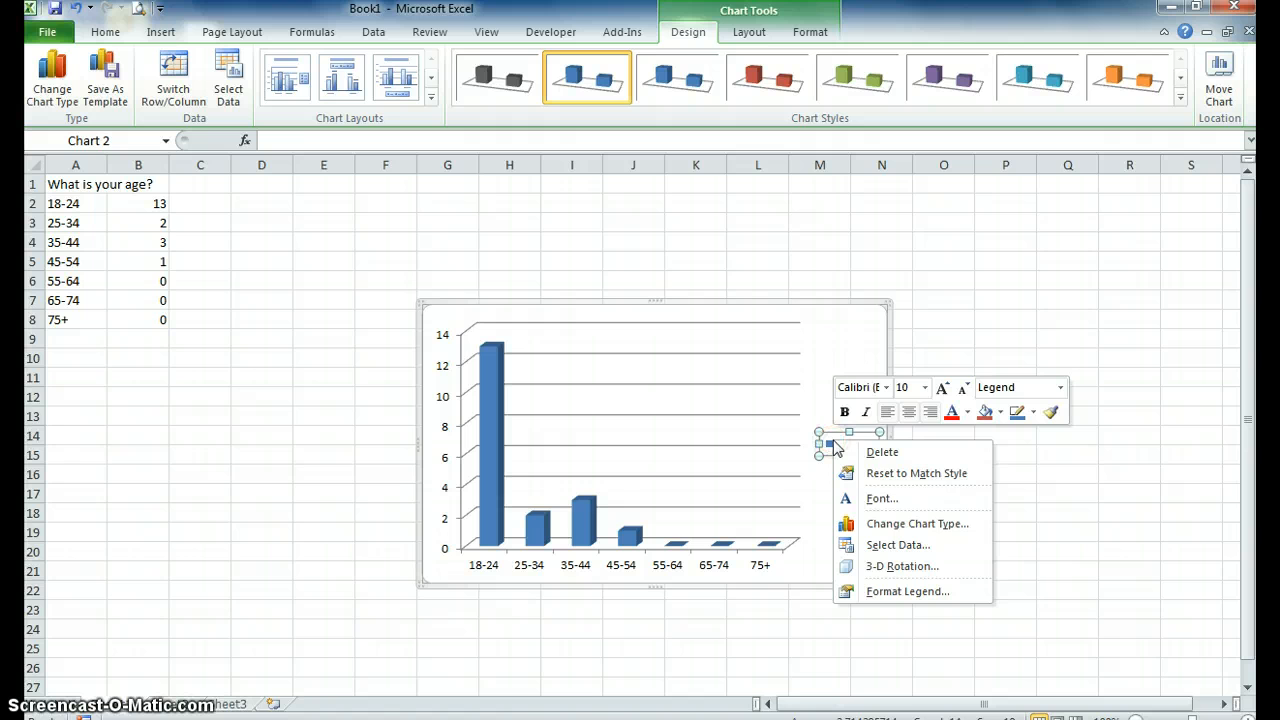
{"action": "left_click", "coordinate": [866, 452]}
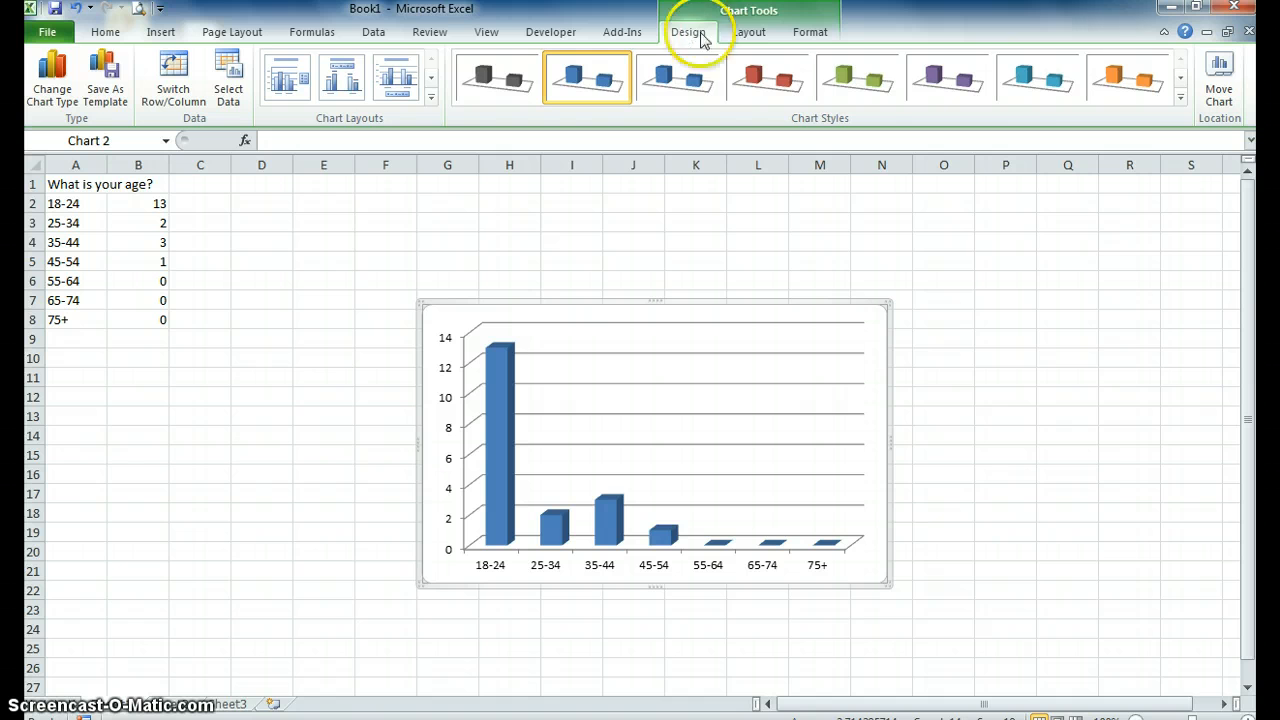
Add a chart title using the Above Chart placement.
{"action": "left_click", "coordinate": [752, 34]}
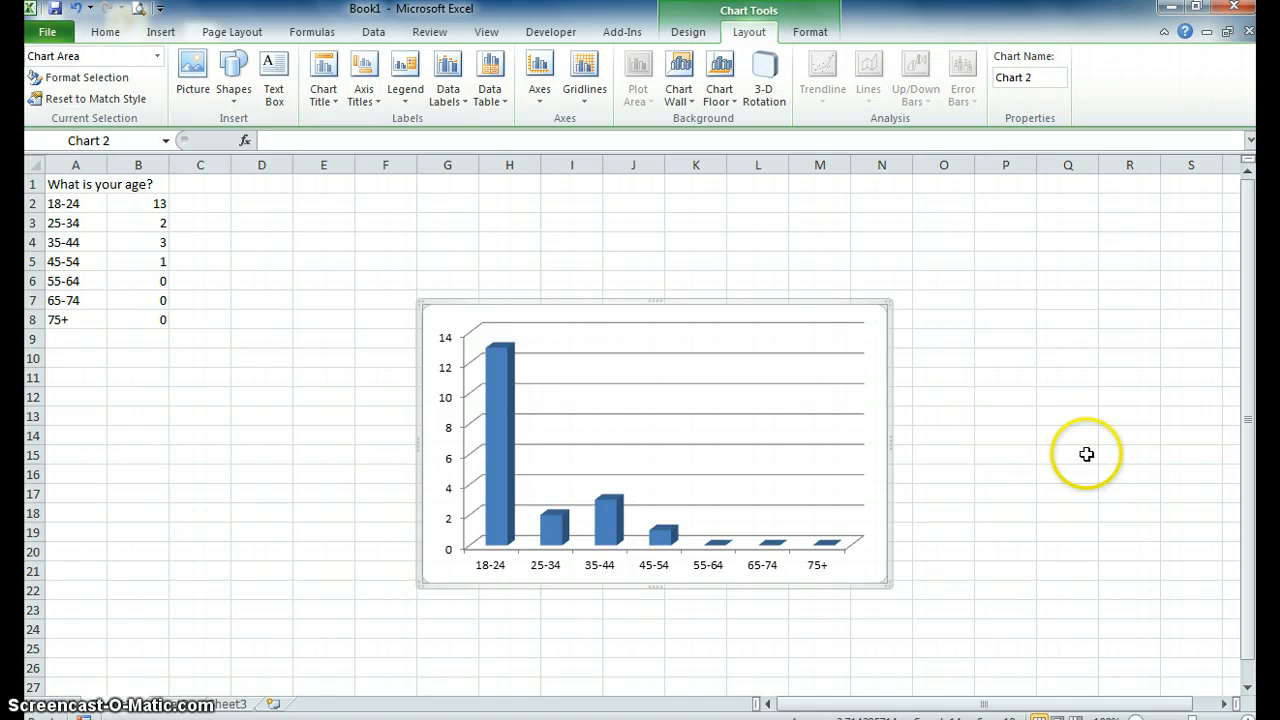
{"action": "left_click", "coordinate": [318, 93]}
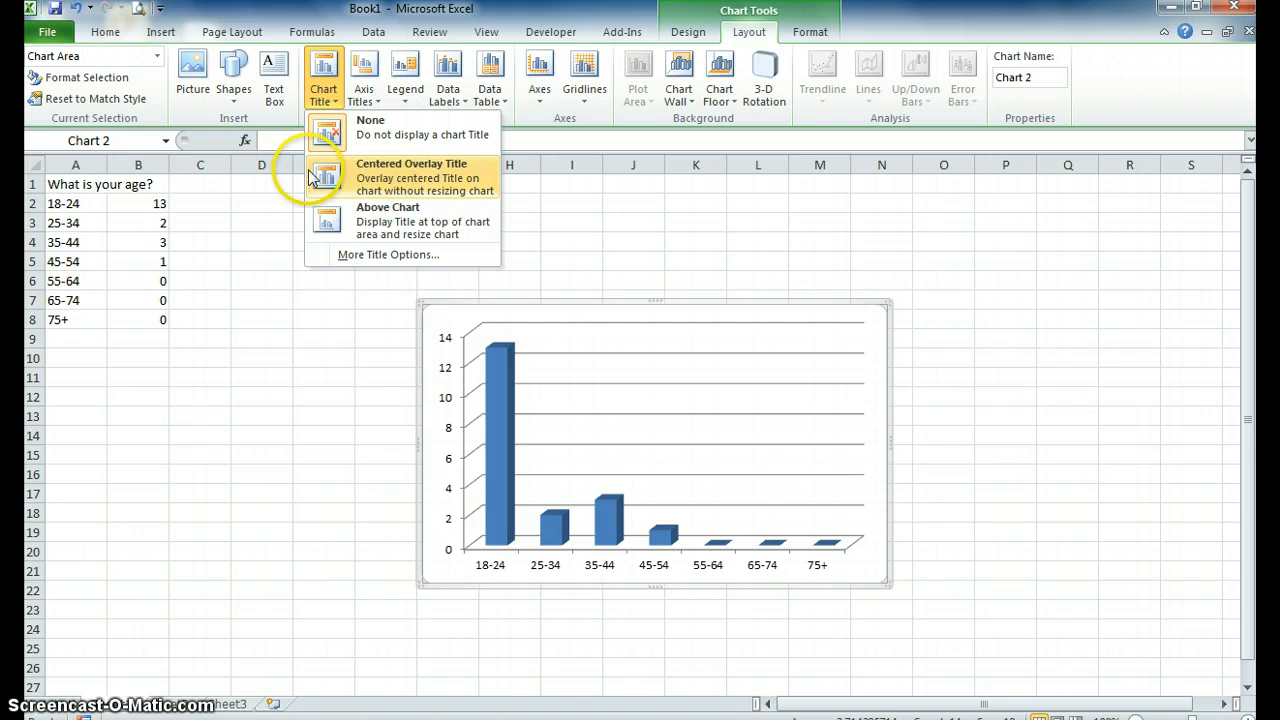
{"action": "left_click", "coordinate": [380, 224]}
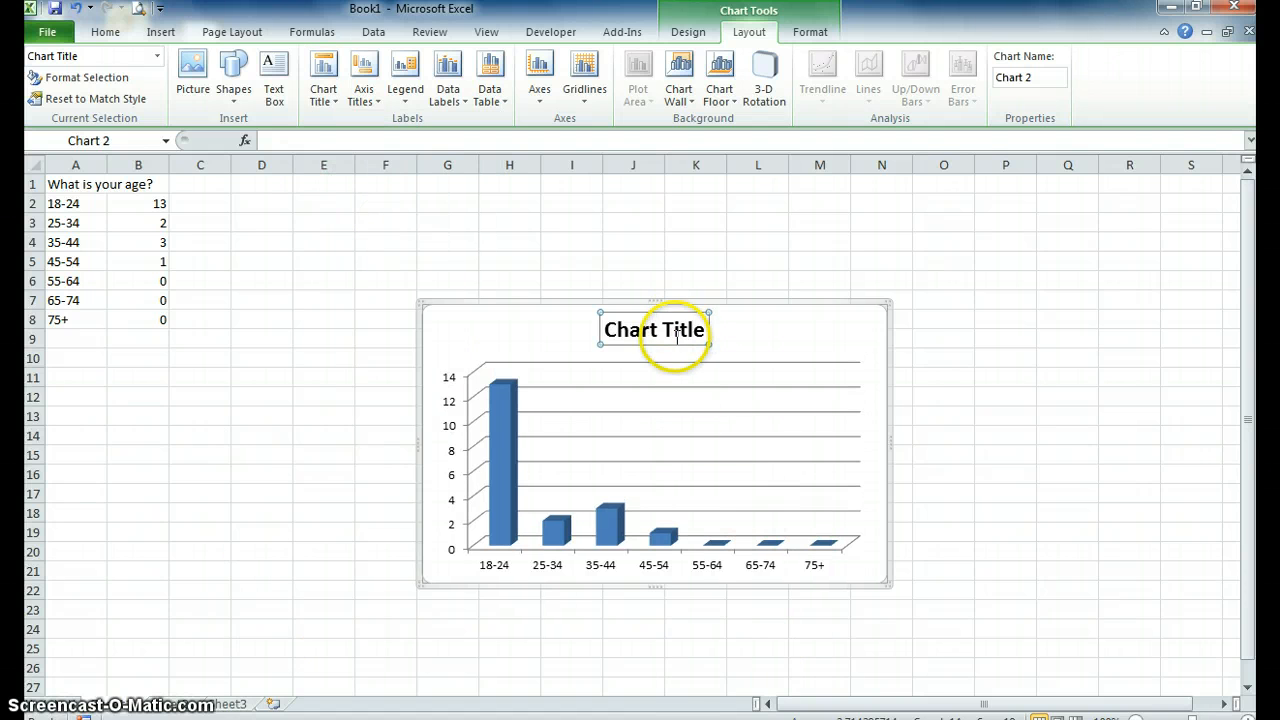
Replace the placeholder chart title with "What is Your Age?" and finish editing the title.
{"action": "left_click", "coordinate": [705, 331]}
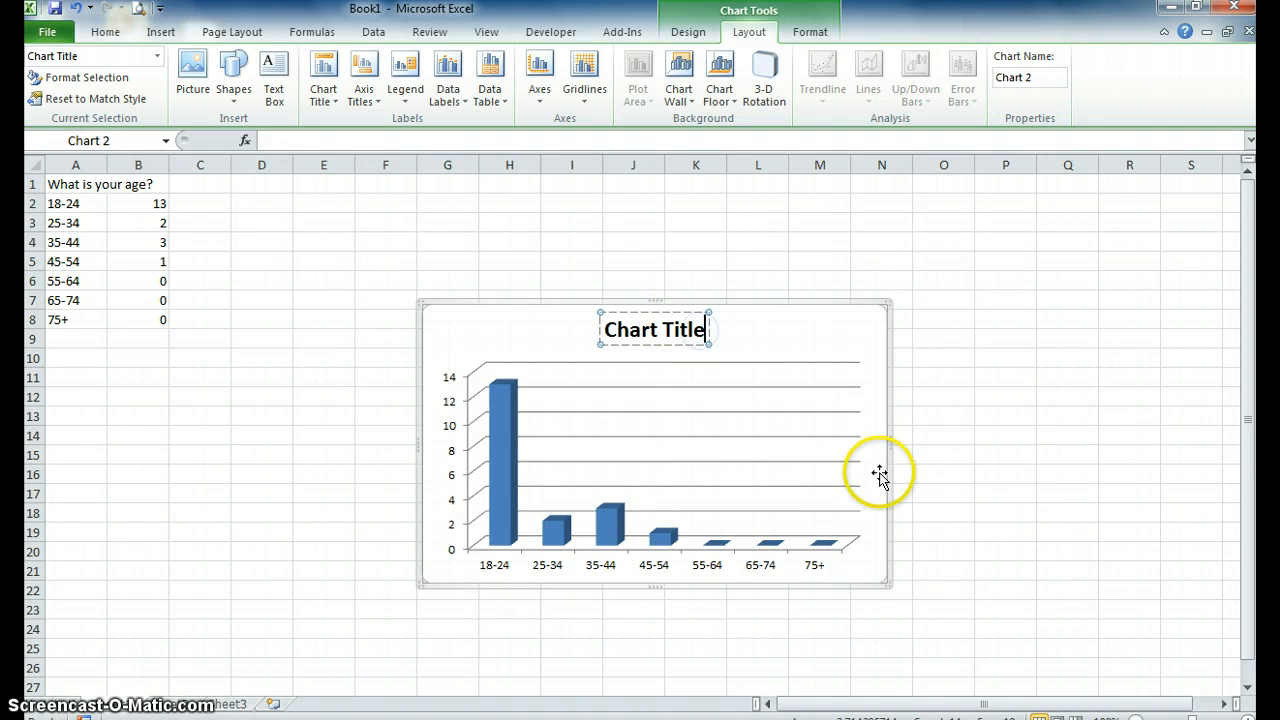
{"action": "key", "text": "BackSpace"}
{"action": "key", "text": "BackSpace"}
{"action": "key", "text": "BackSpace"}
{"action": "key", "text": "BackSpace"}
{"action": "key", "text": "BackSpace"}
{"action": "key", "text": "BackSpace"}
{"action": "key", "text": "BackSpace"}
{"action": "key", "text": "BackSpace"}
{"action": "key", "text": "BackSpace"}
{"action": "key", "text": "BackSpace"}
{"action": "key", "text": "BackSpace"}
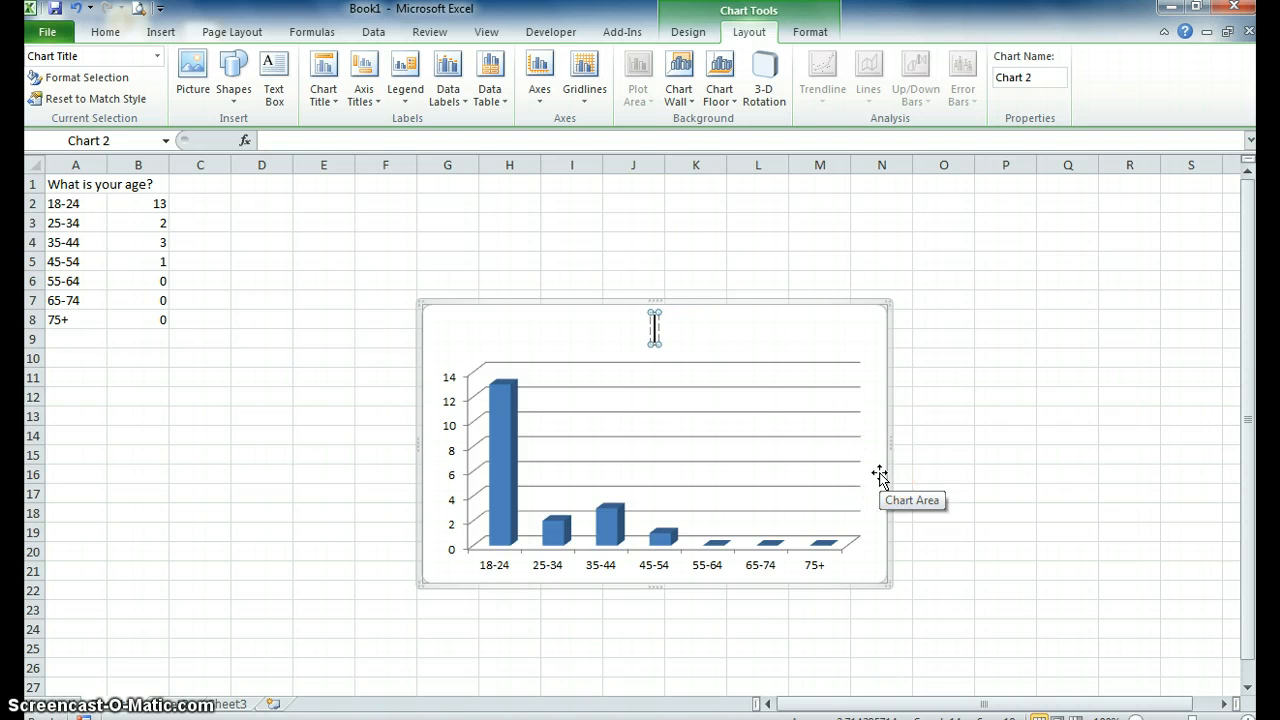
{"action": "type", "text": "at i"}
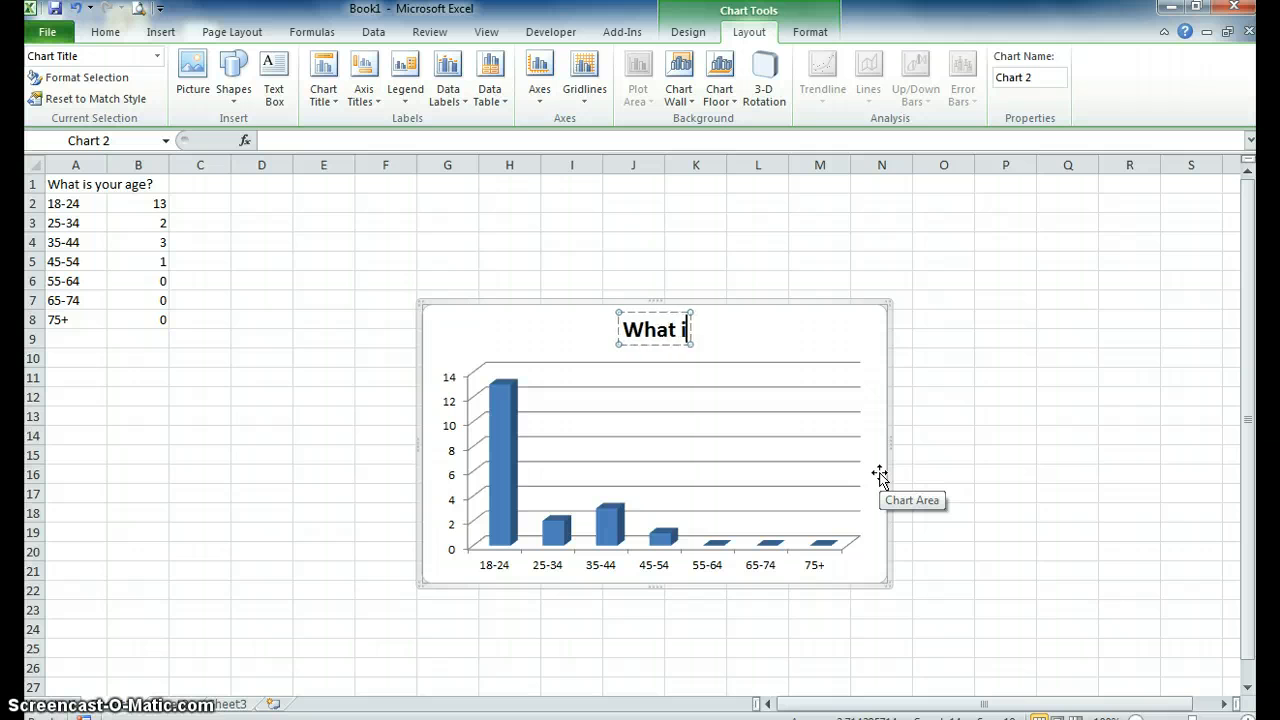
{"action": "type", "text": "s your Age?"}
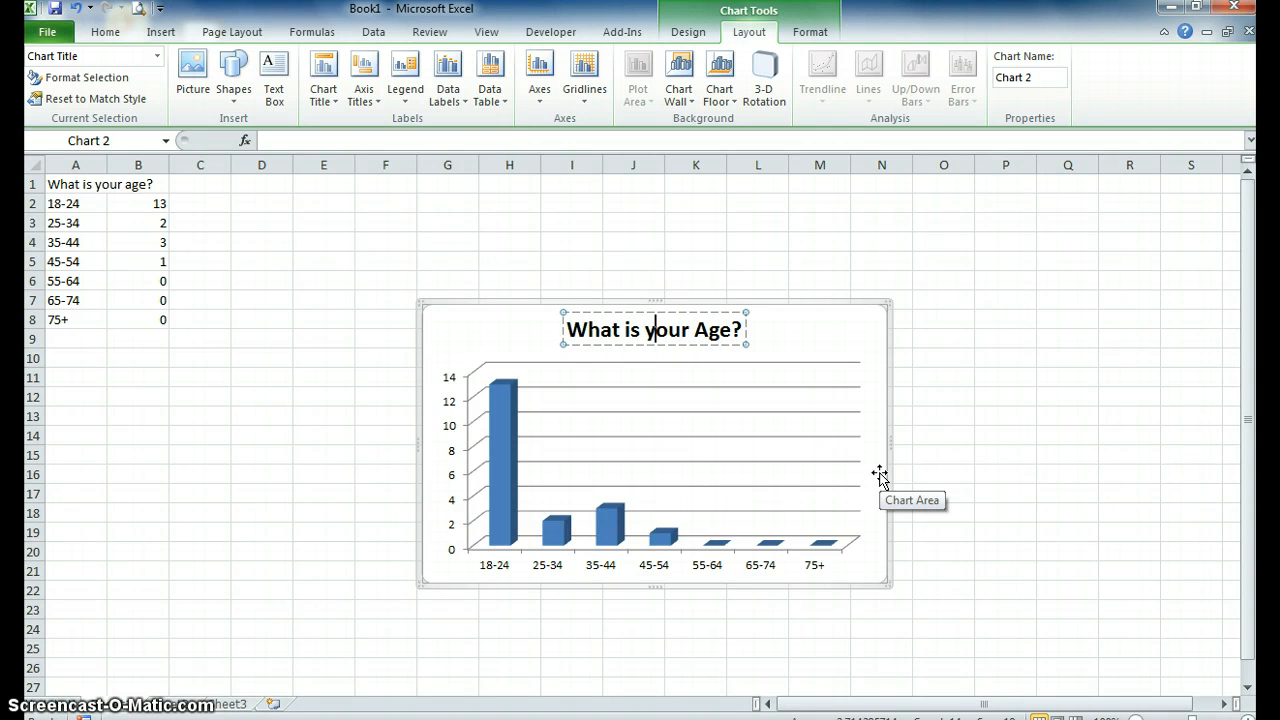
{"action": "key", "text": "BackSpace"}
{"action": "type", "text": "Y"}
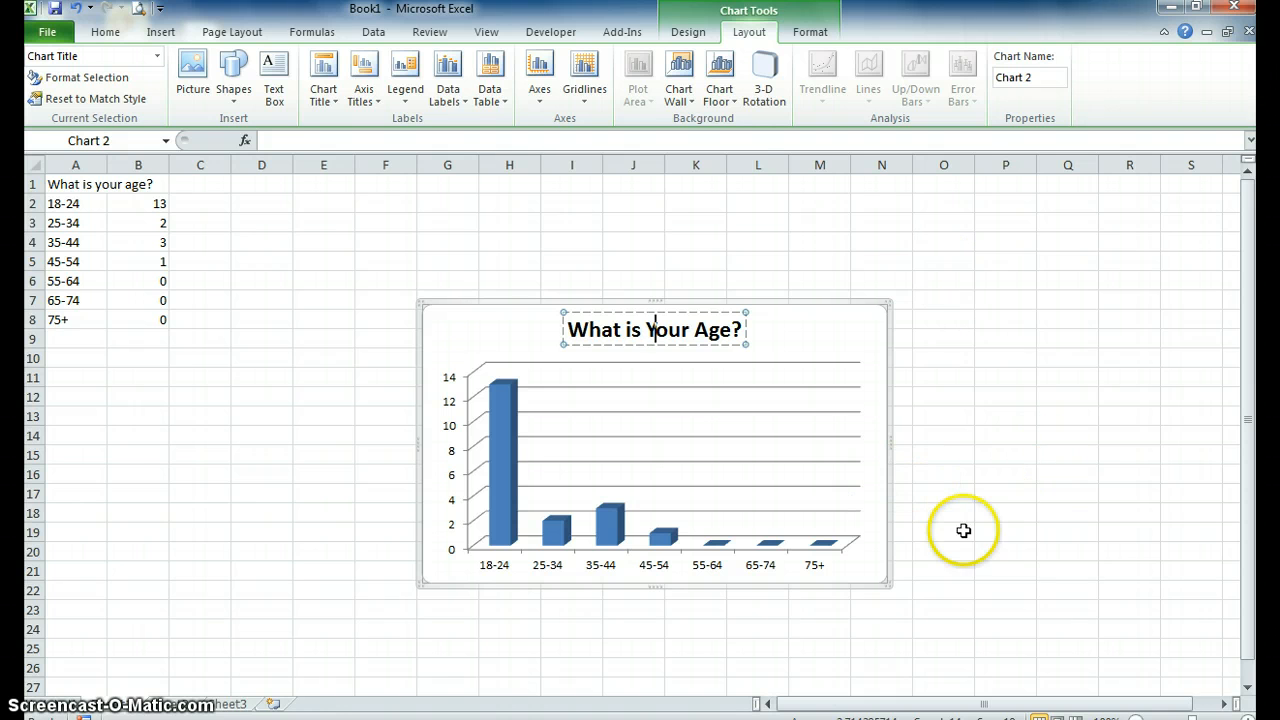
{"action": "left_click", "coordinate": [460, 329]}
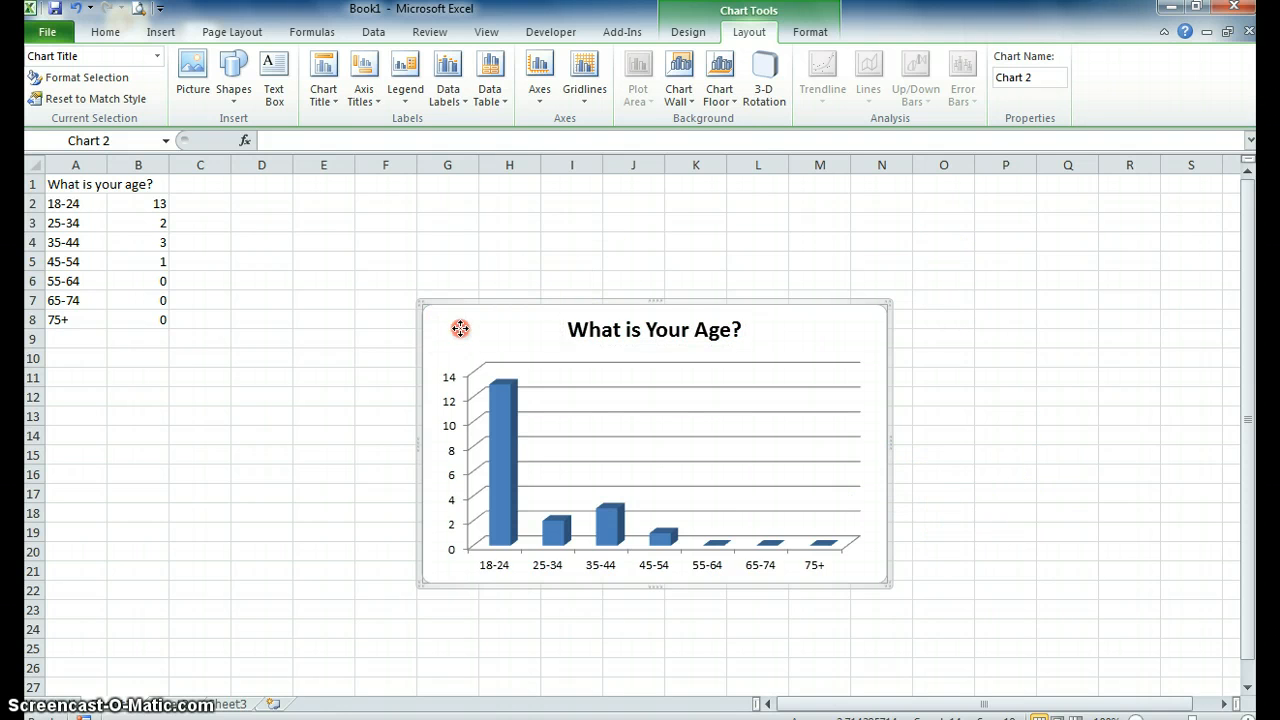
{"action": "right_click", "coordinate": [460, 329]}
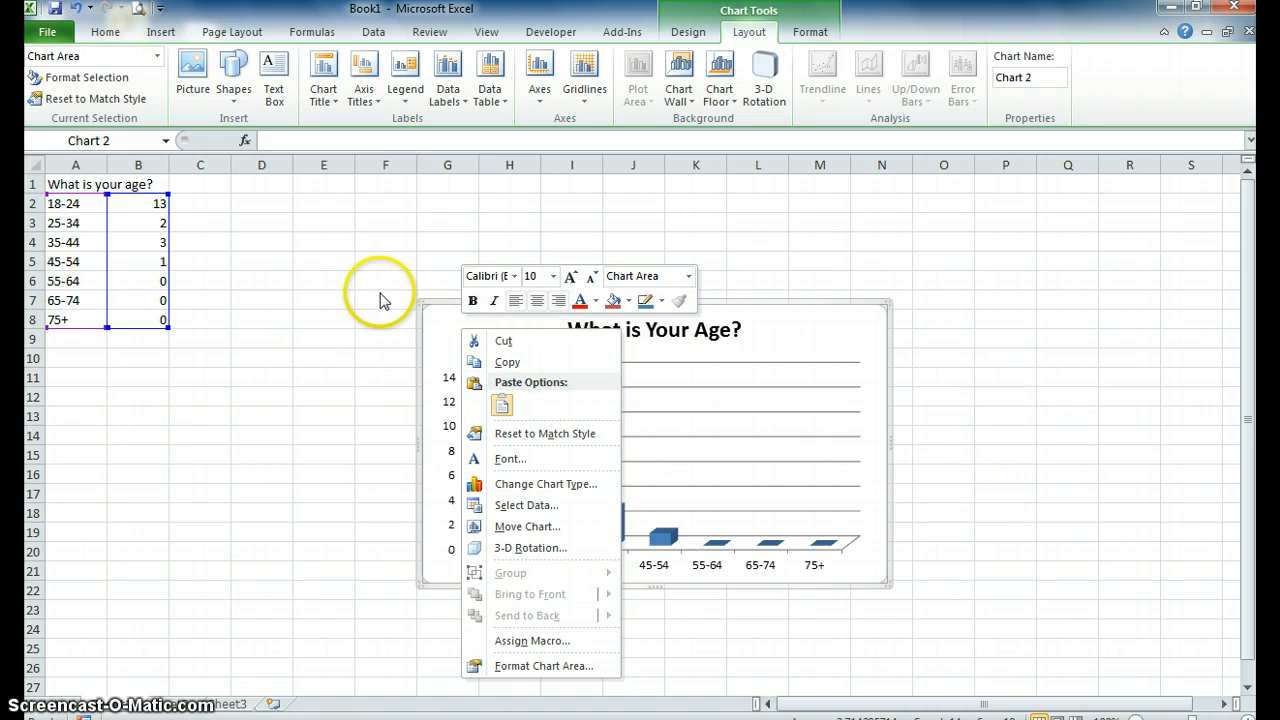
{"action": "left_click", "coordinate": [434, 326]}
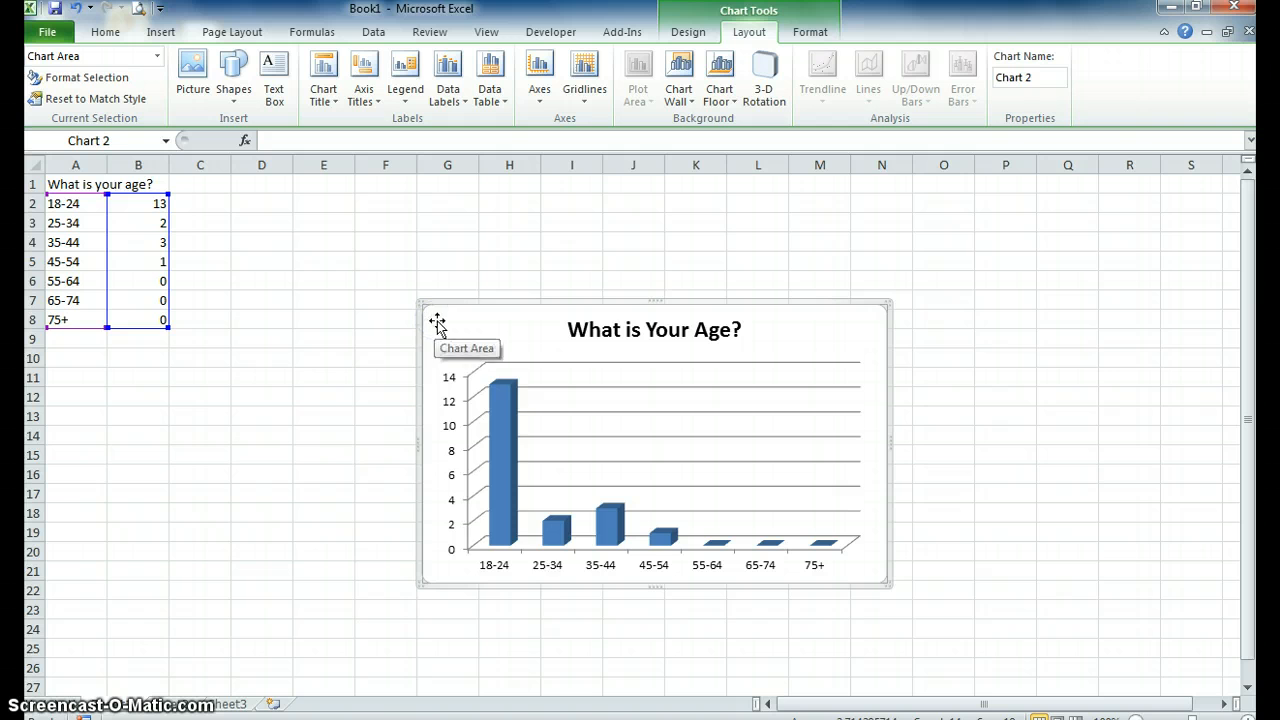
{"action": "right_click", "coordinate": [437, 323]}
{"action": "left_click", "coordinate": [352, 386]}
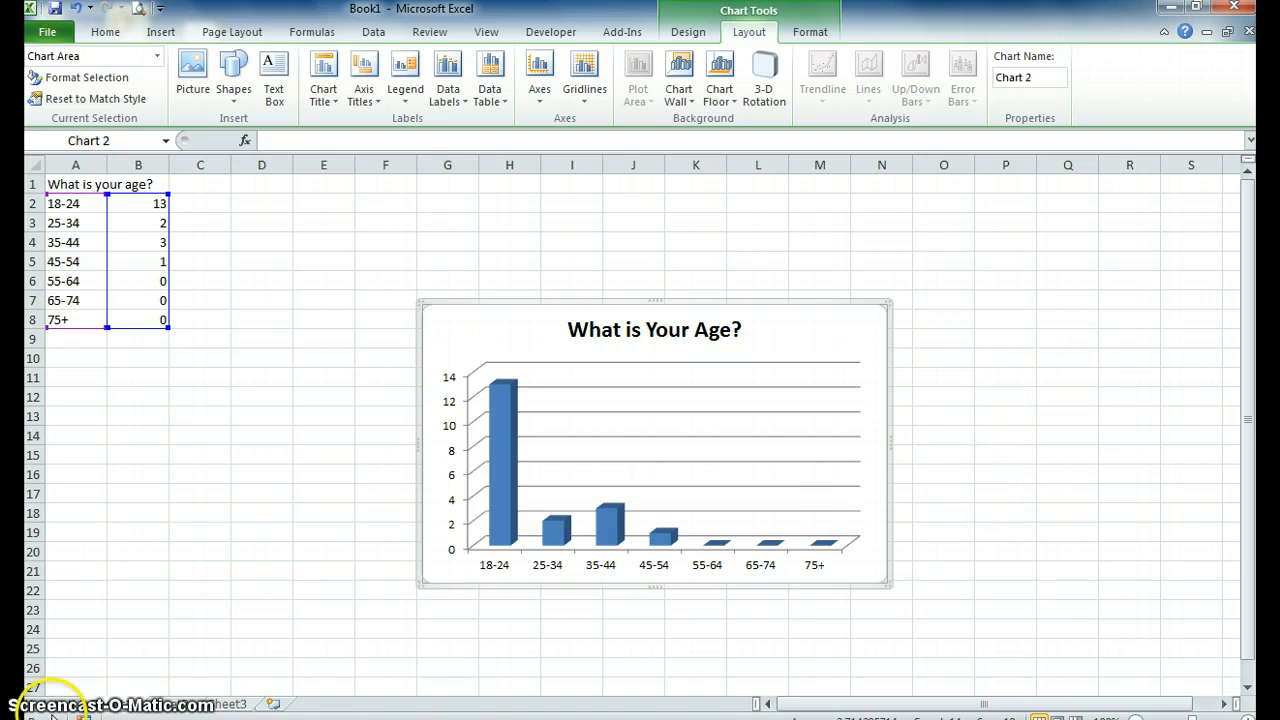
Rename the worksheet that holds the age data and chart.
{"action": "left_click", "coordinate": [122, 706]}
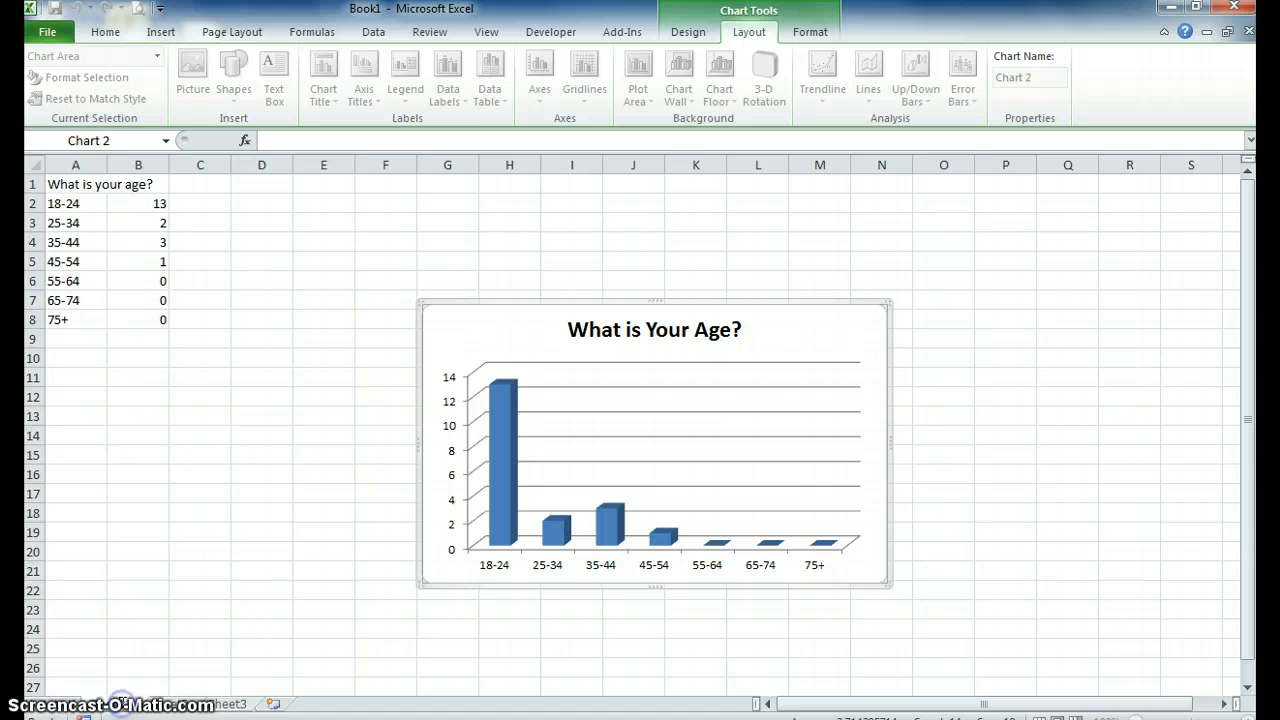
{"action": "left_click", "coordinate": [134, 704]}
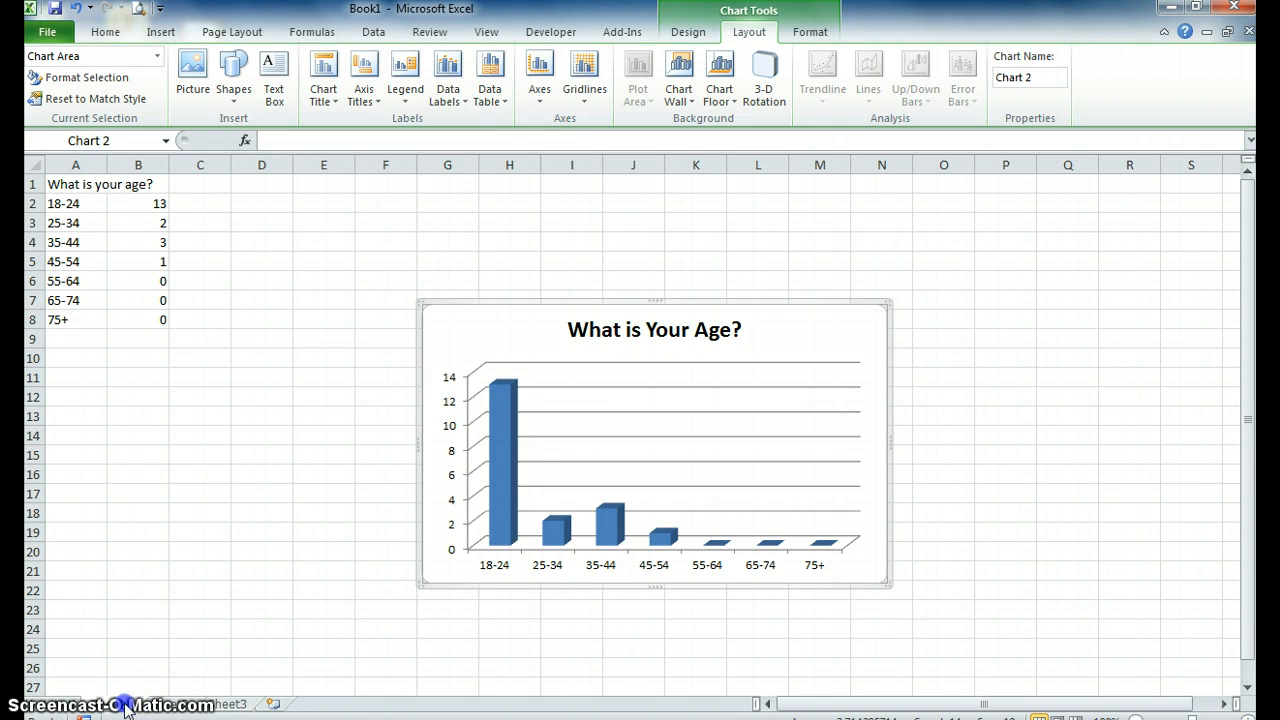
{"action": "right_click", "coordinate": [126, 706]}
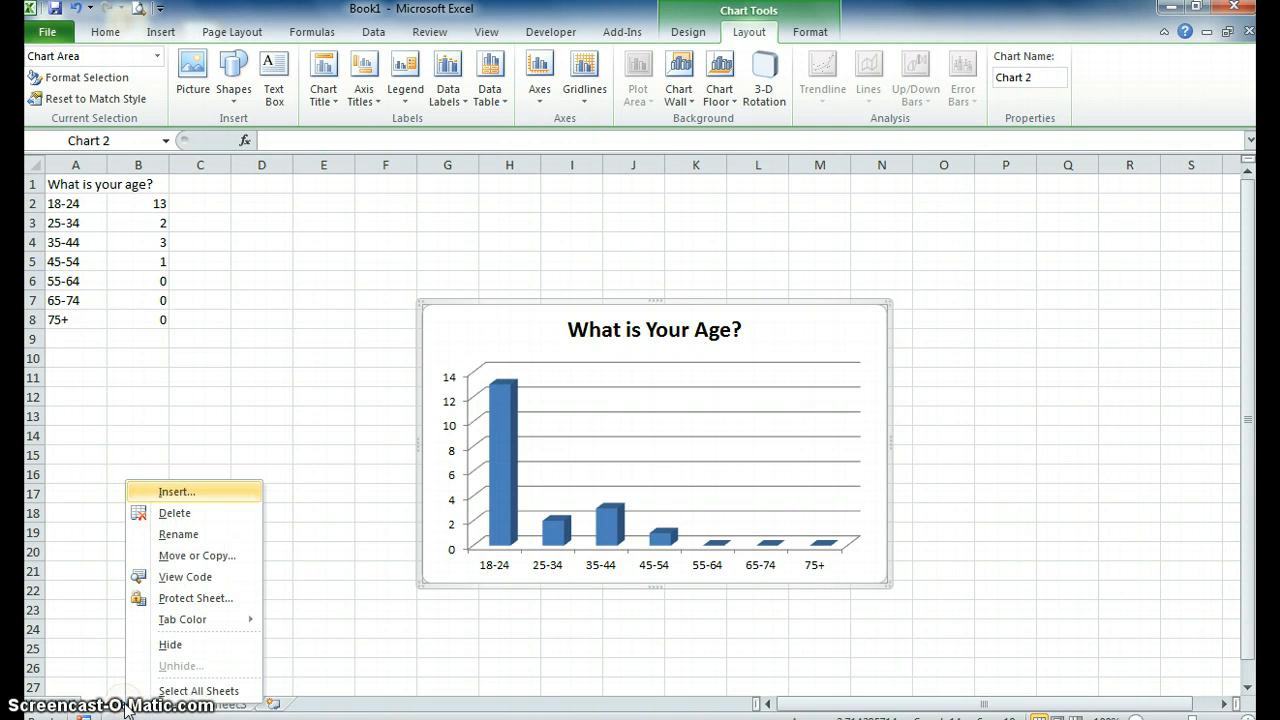
{"action": "left_click", "coordinate": [185, 534]}
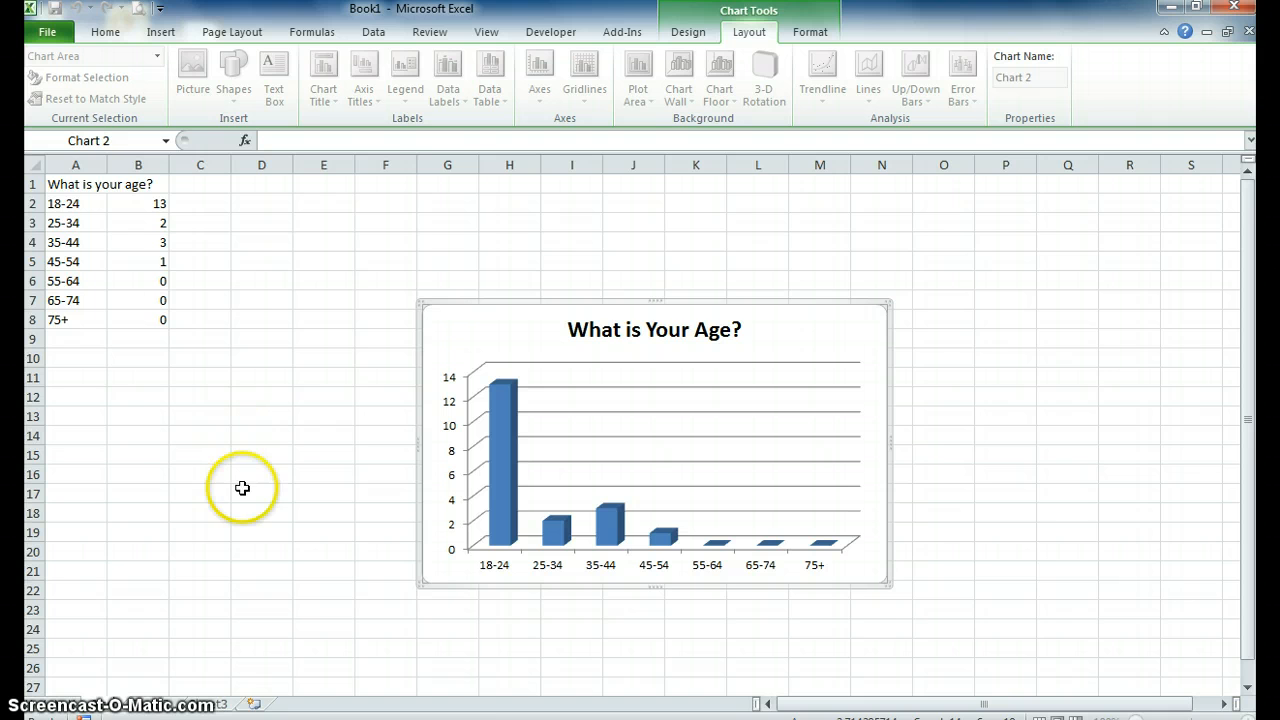
Enter the question "How would you describe yourself concerning technology?" in cell A1 of the next blank worksheet.
{"action": "left_click", "coordinate": [155, 706]}
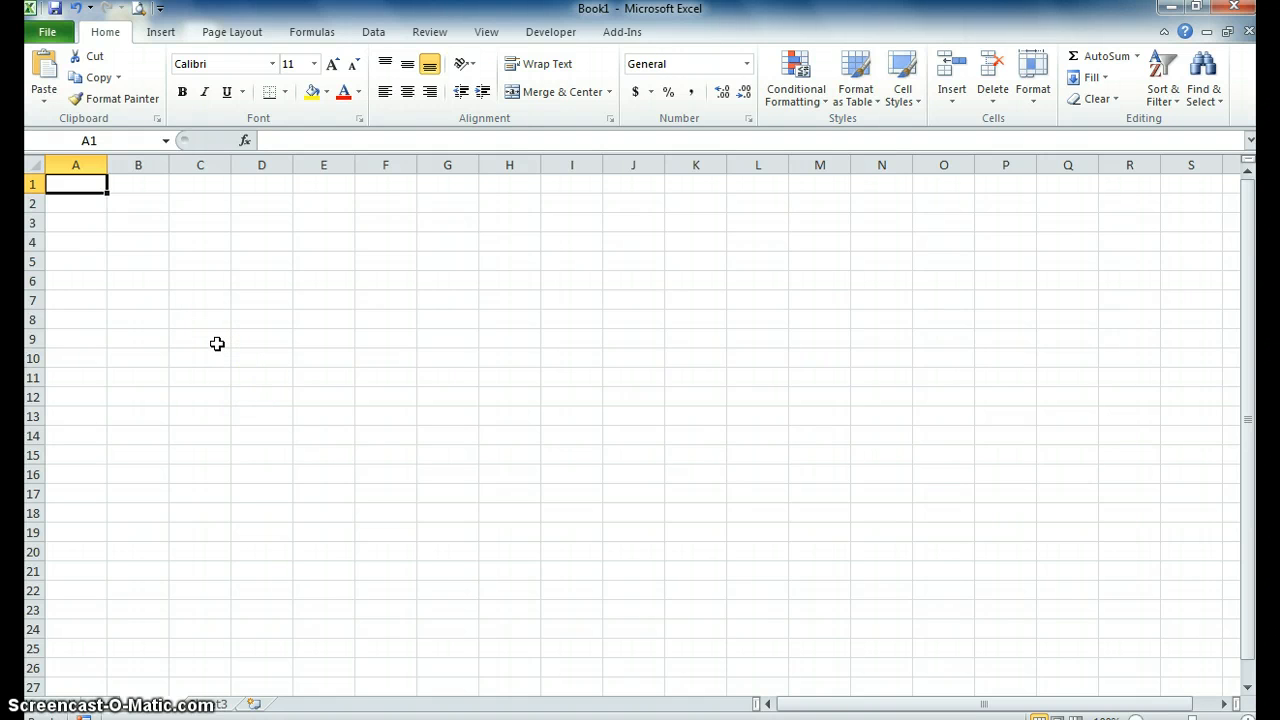
{"action": "type", "text": "H"}
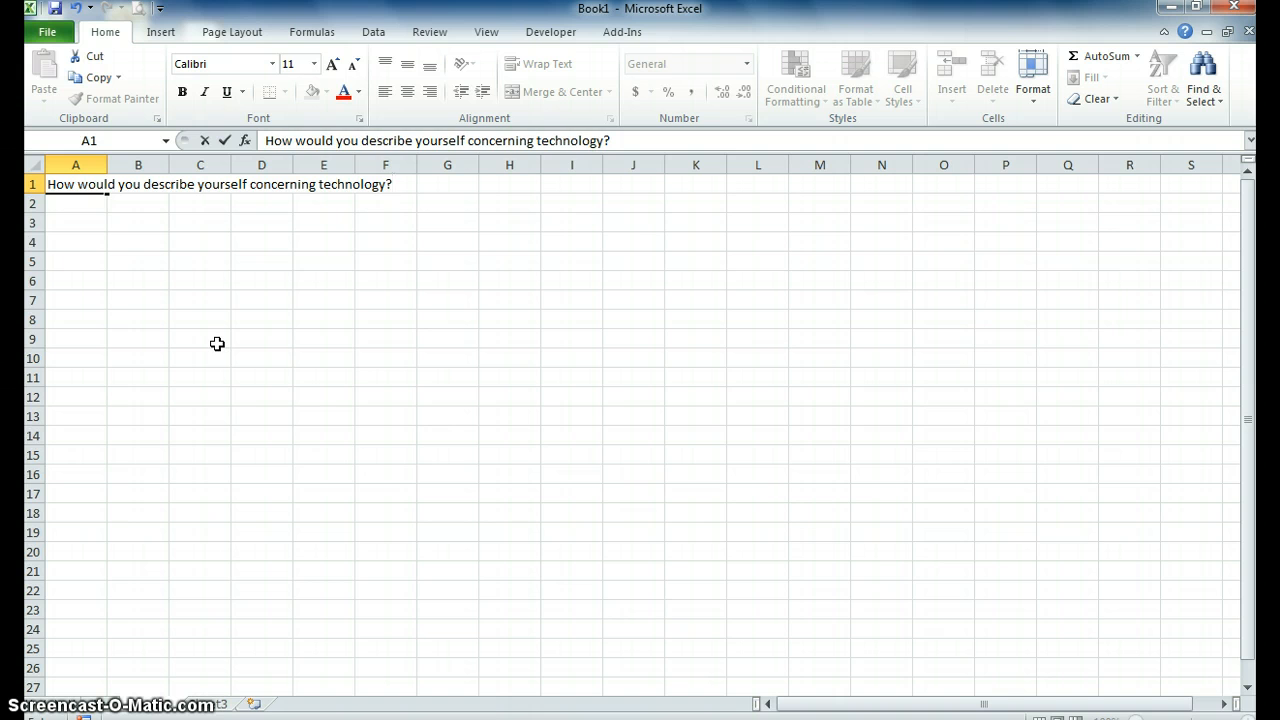
{"action": "key", "text": "Return"}
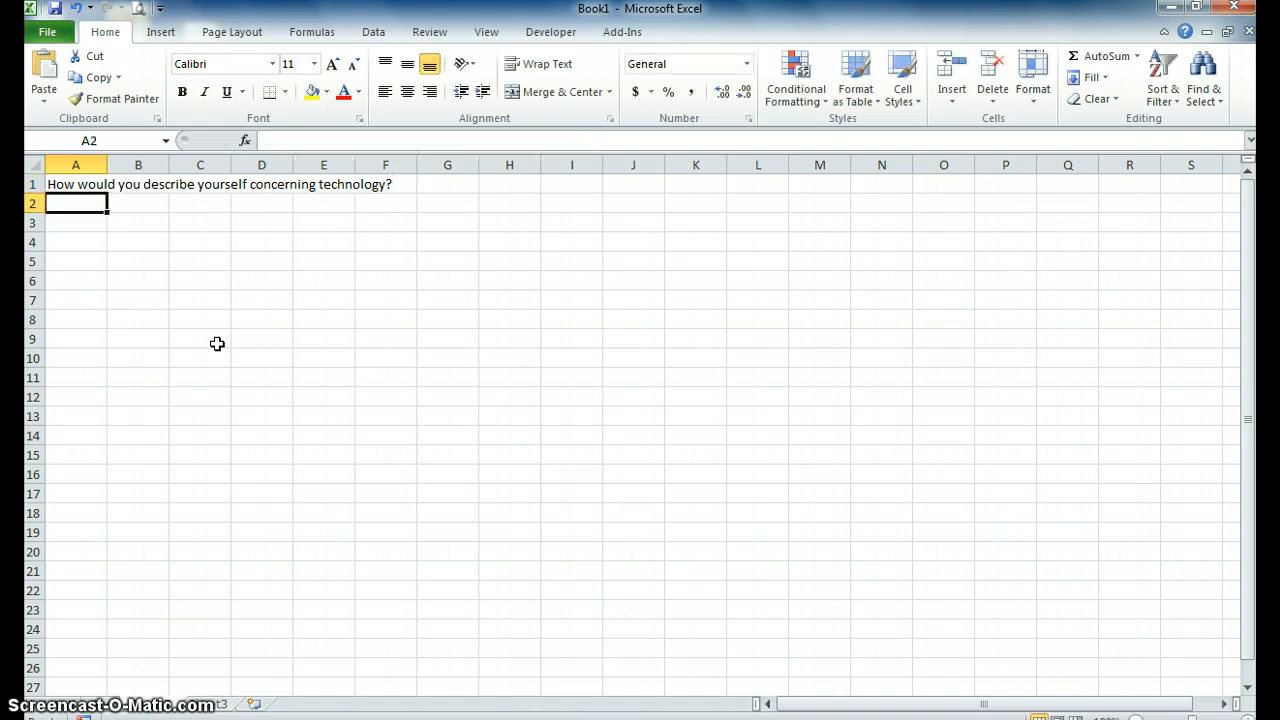
Enter "I struggle with most technology.", "I am comfortable with technology." and "I am awesome with technology." in A2:A4.
{"action": "type", "text": "I"}
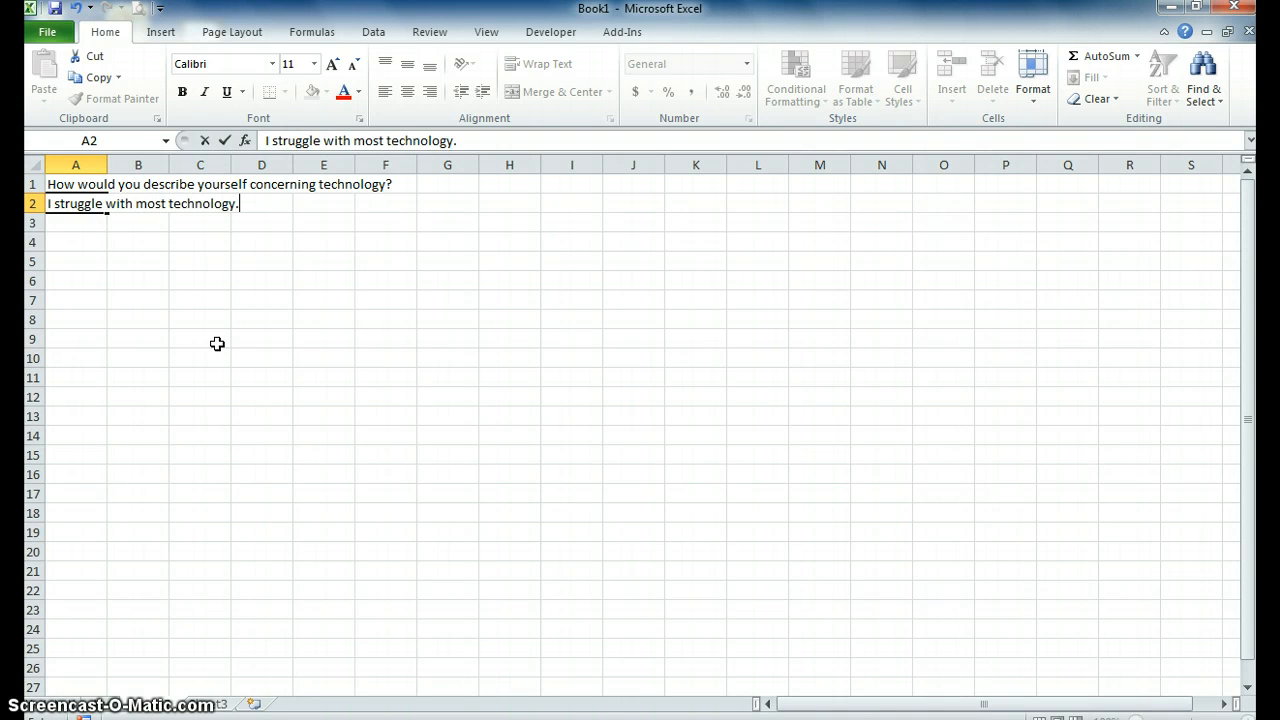
{"action": "key", "text": "Return"}
{"action": "type", "text": "I am comfortable with techn"}
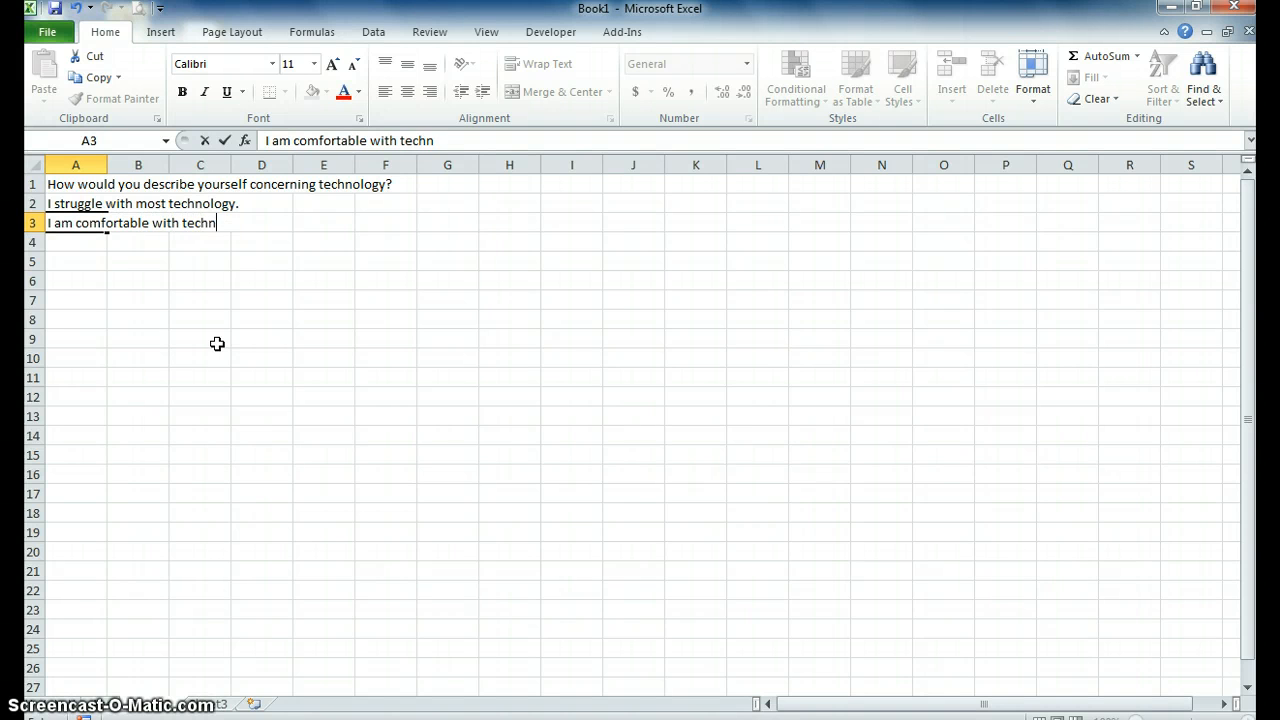
{"action": "type", "text": "ology."}
{"action": "key", "text": "Return"}
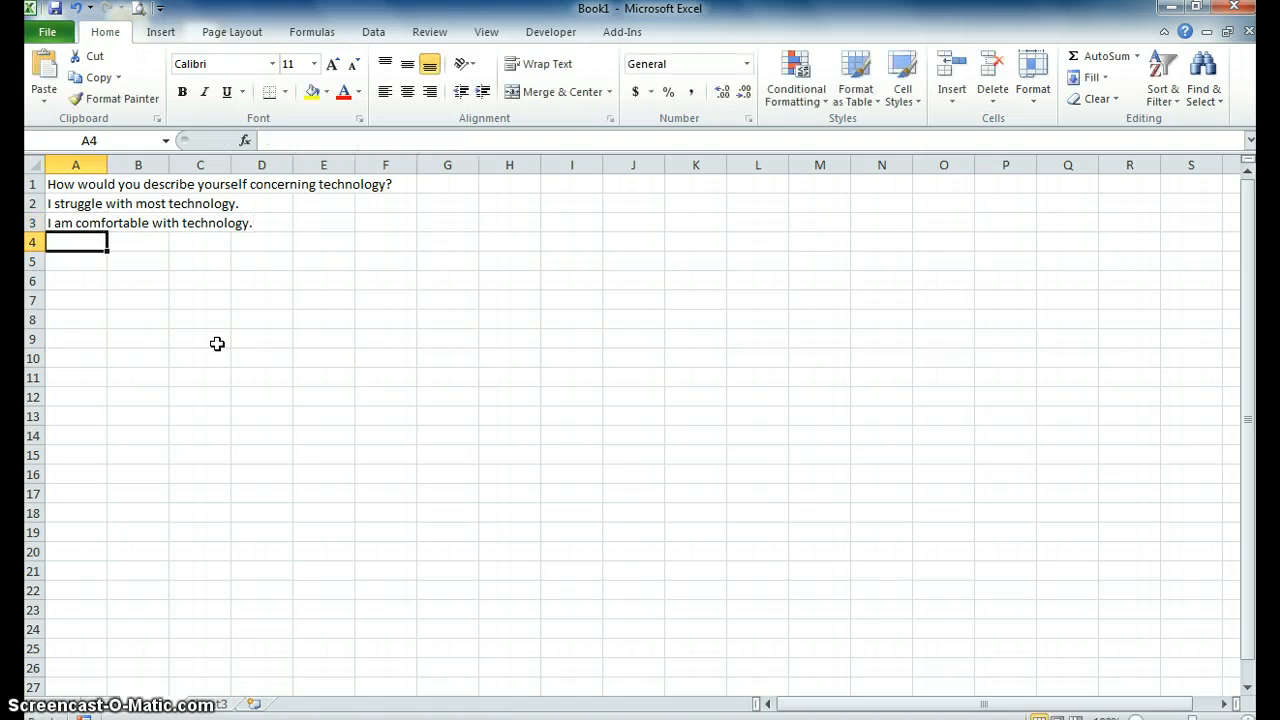
{"action": "type", "text": "I am awesome with technology."}
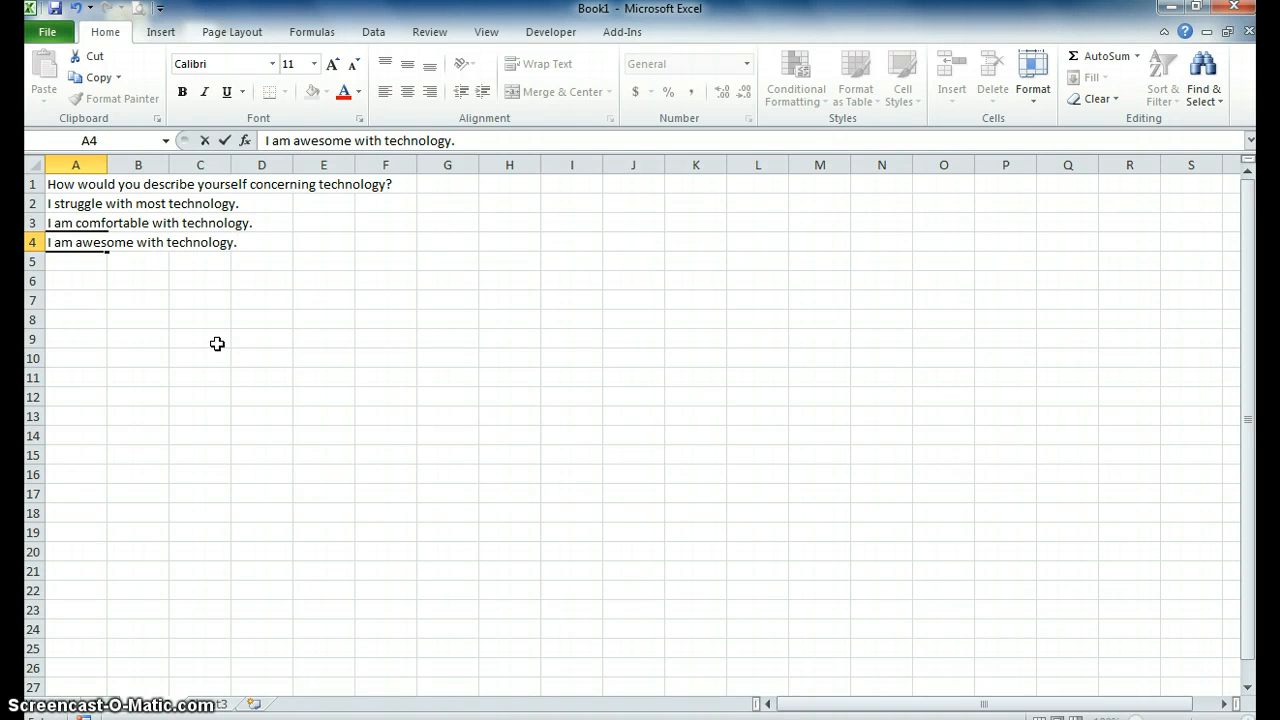
{"action": "key", "text": "Return"}
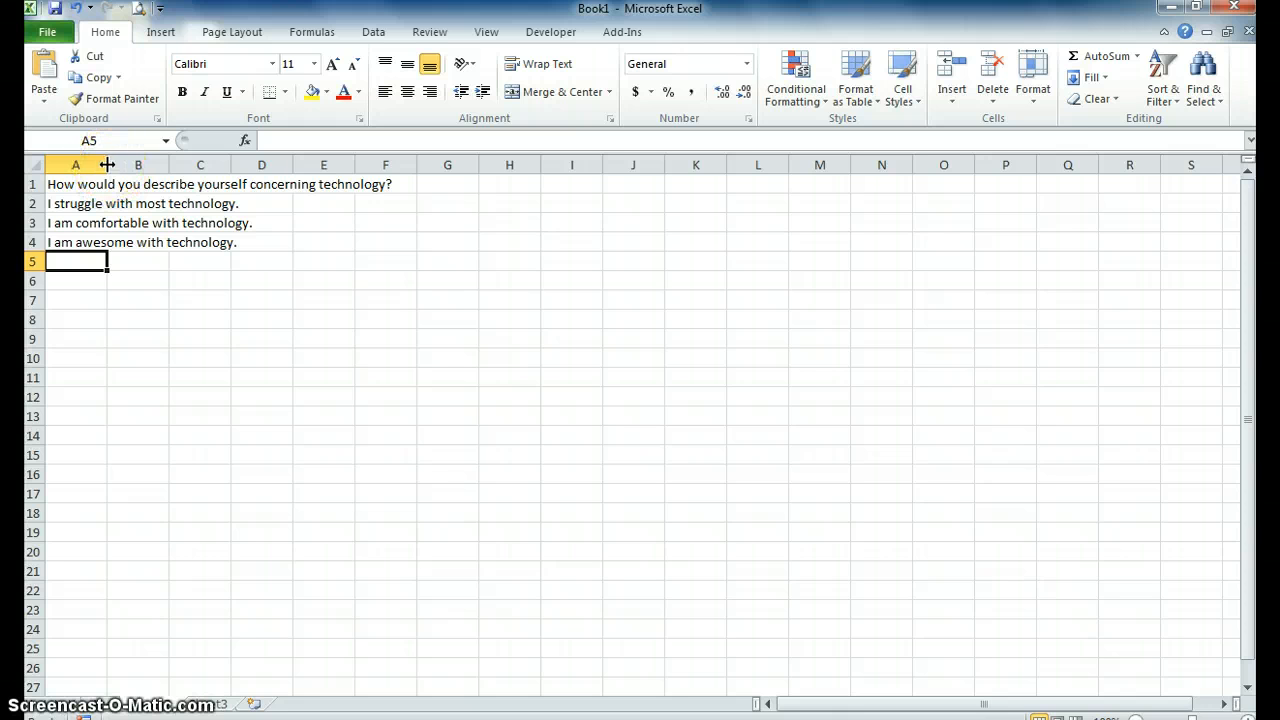
Widen column A to fit the answer texts and enter the response counts 2, 17 and 0 in B2:B4.
{"action": "left_click_drag", "start_coordinate": [107, 164], "coordinate": [261, 184]}
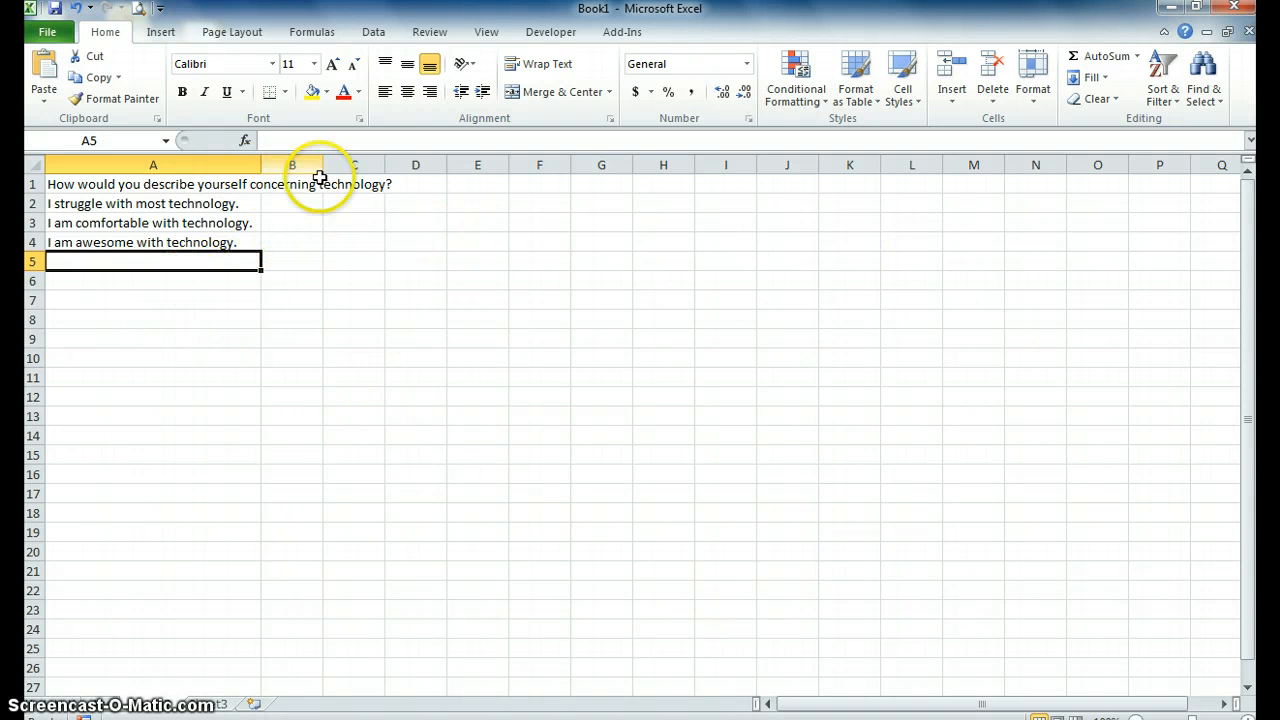
{"action": "mouse_move", "coordinate": [260, 165]}
{"action": "left_mouse_down"}
{"action": "mouse_move", "coordinate": [277, 164]}
{"action": "mouse_move", "coordinate": [266, 165]}
{"action": "left_mouse_up"}
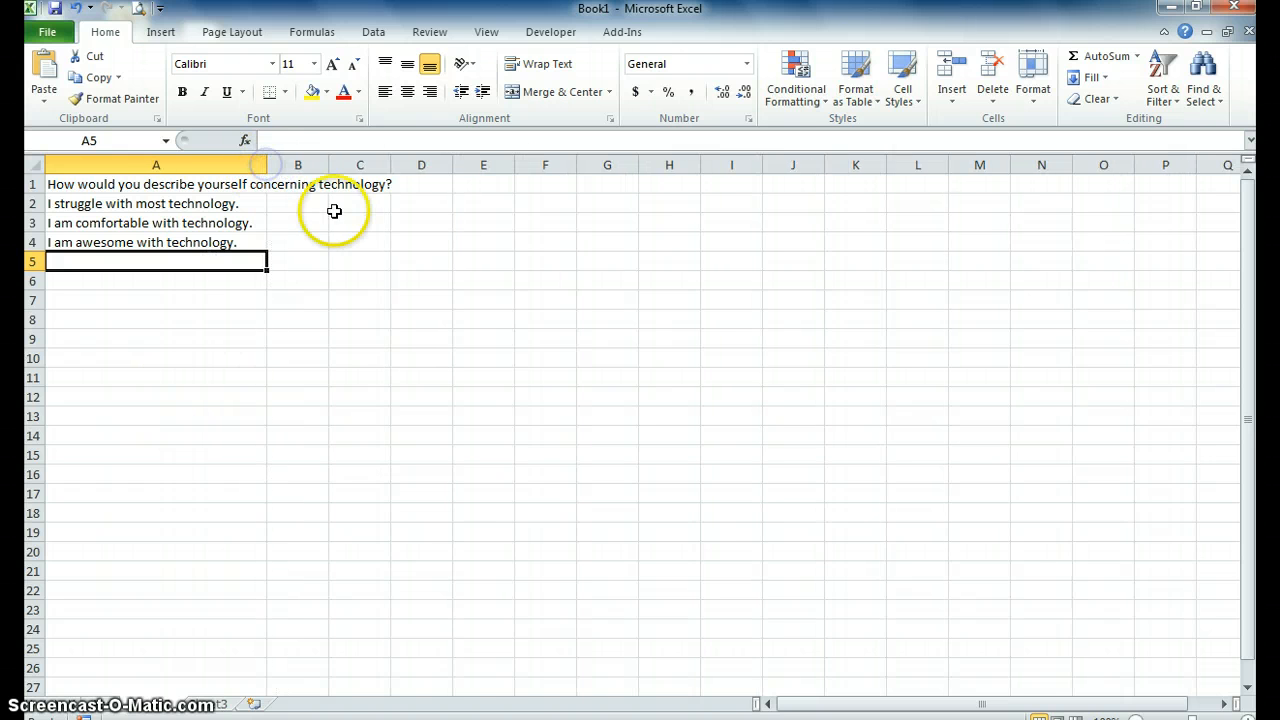
{"action": "left_click", "coordinate": [297, 203]}
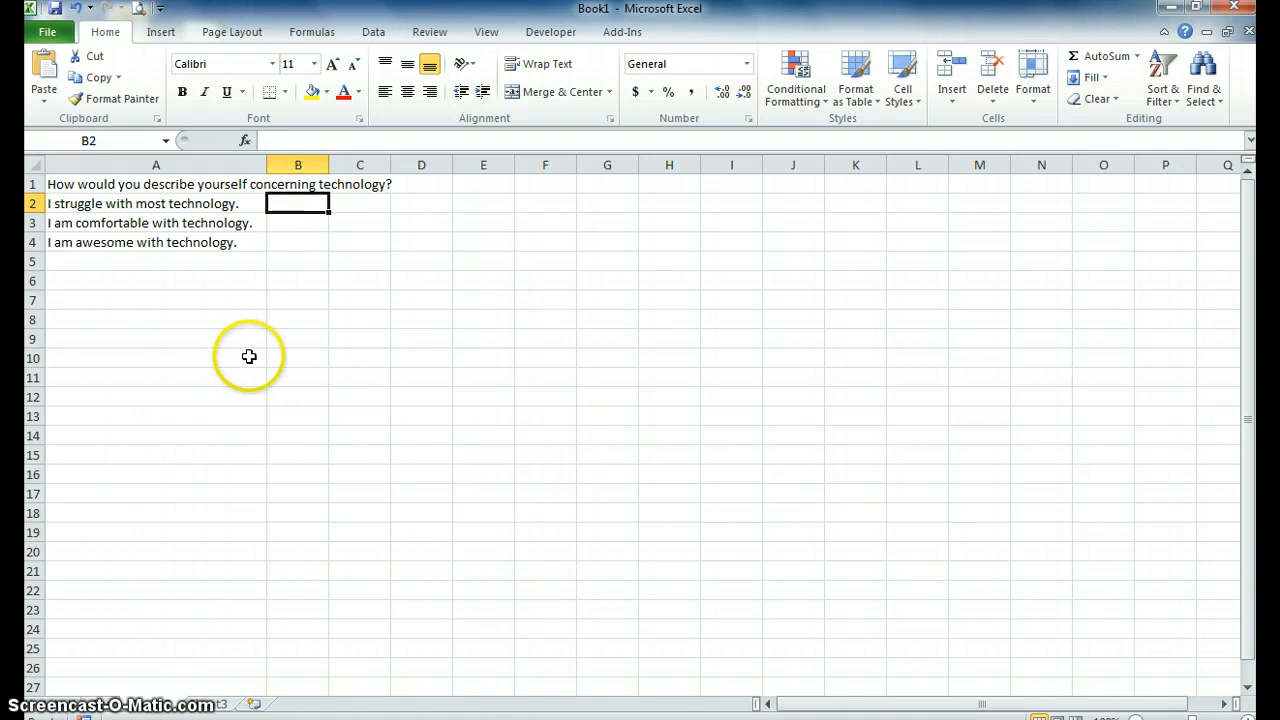
{"action": "type", "text": "2"}
{"action": "key", "text": "Return"}
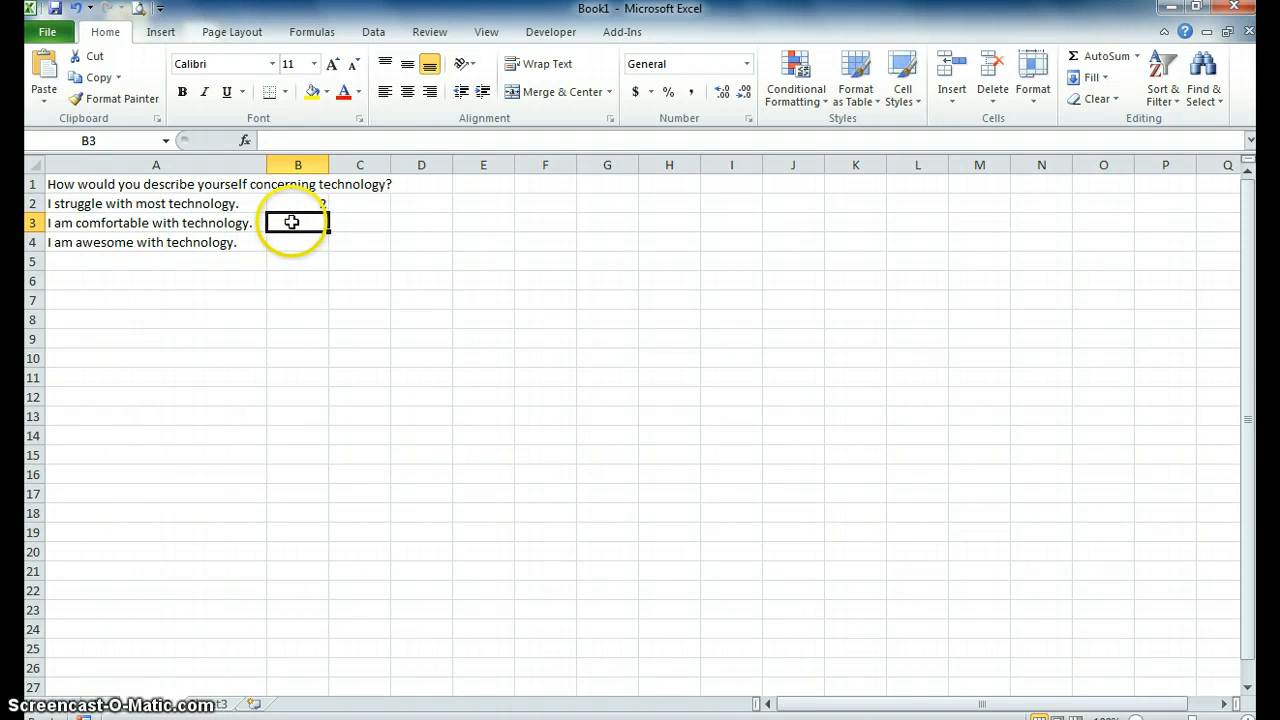
{"action": "type", "text": "17"}
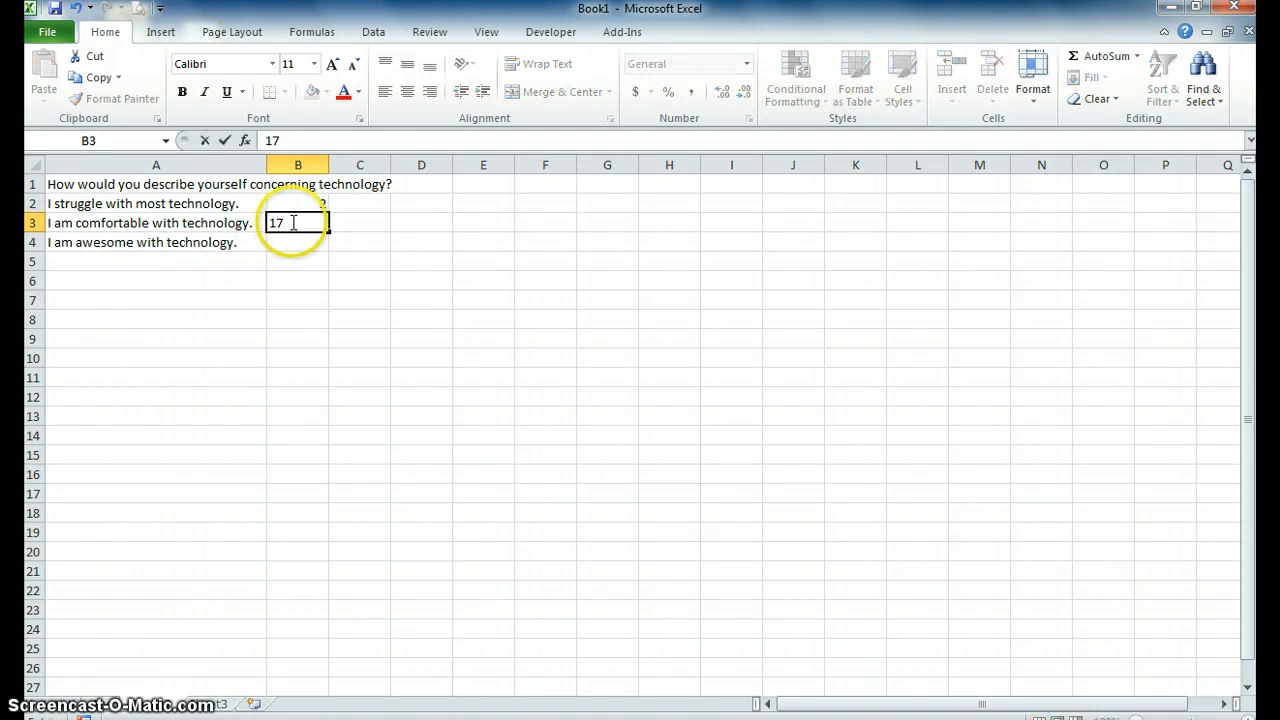
{"action": "key", "text": "Return"}
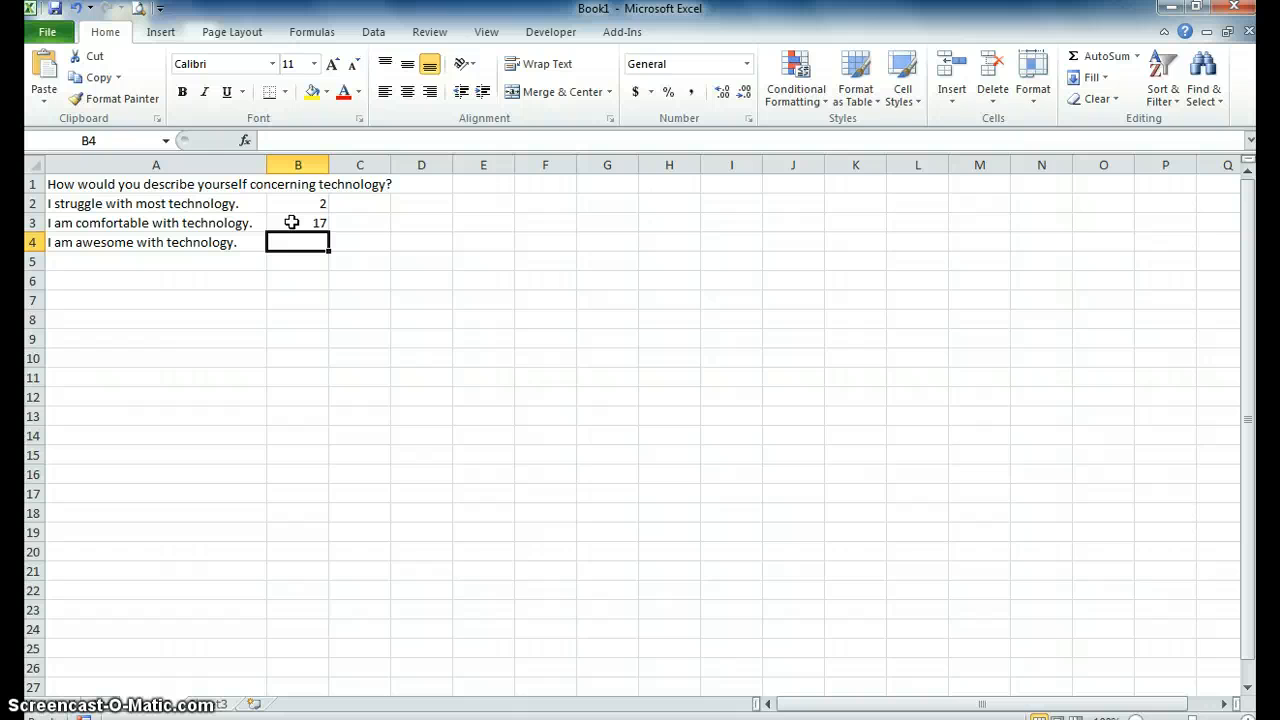
{"action": "type", "text": "0"}
{"action": "key", "text": "Return"}
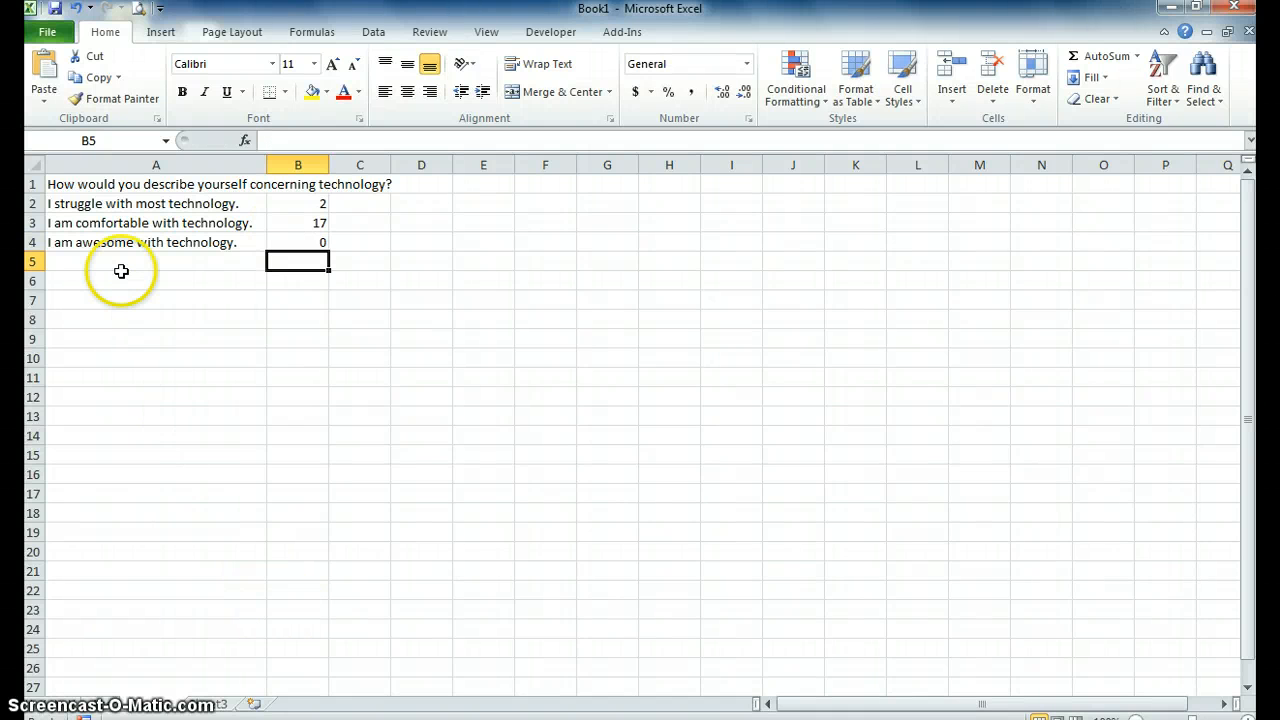
Insert an exploded 3-D pie chart from the answers and counts in A2:B4.
{"action": "left_click_drag", "start_coordinate": [60, 205], "coordinate": [290, 241]}
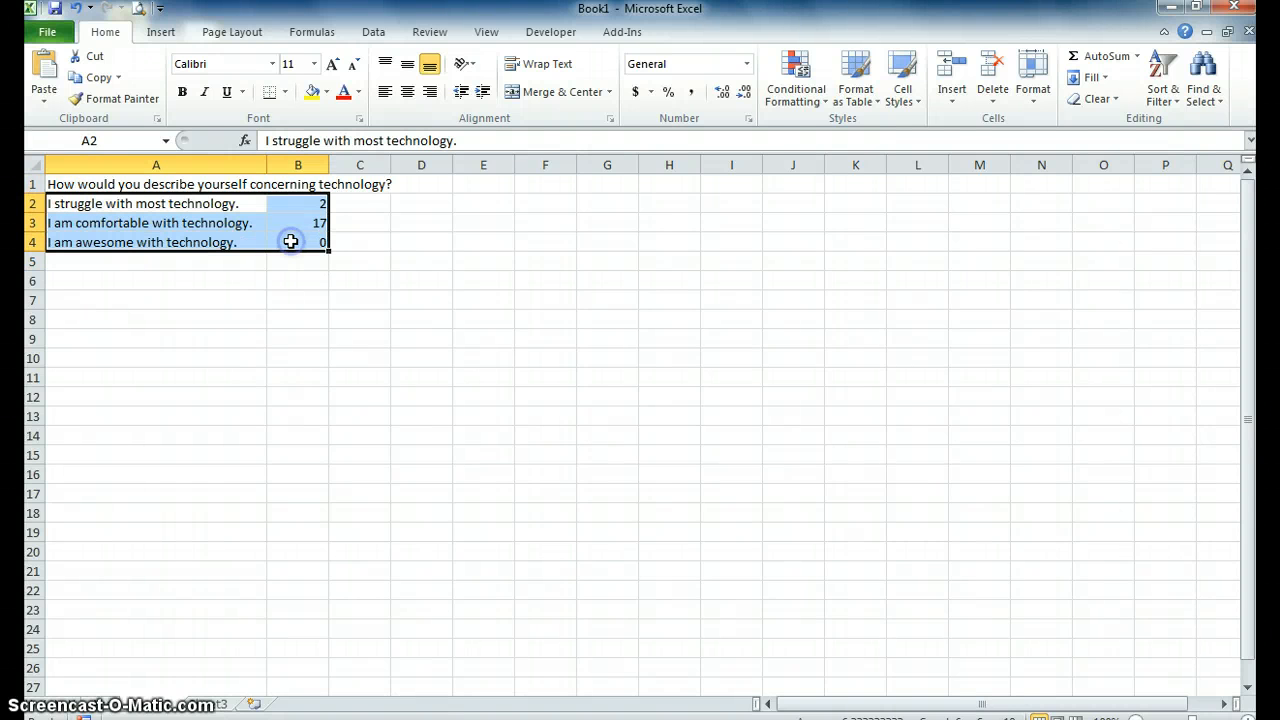
{"action": "left_click", "coordinate": [161, 31]}
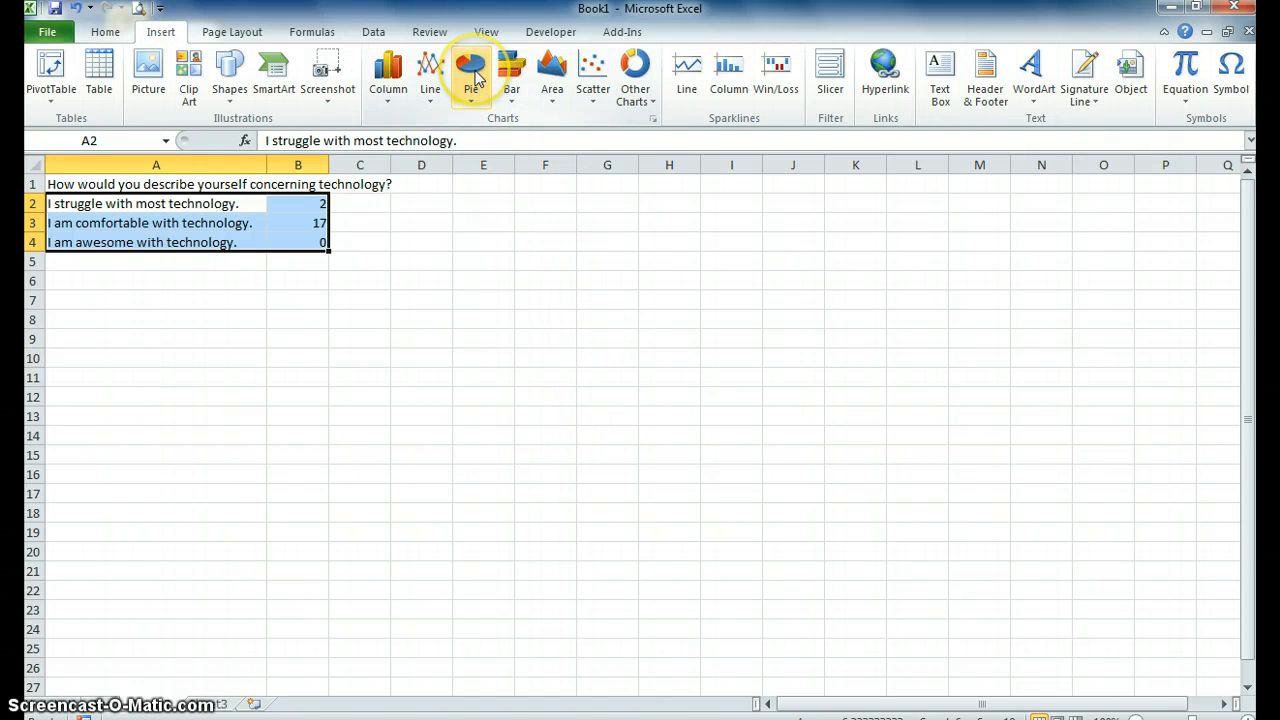
{"action": "left_click", "coordinate": [474, 78]}
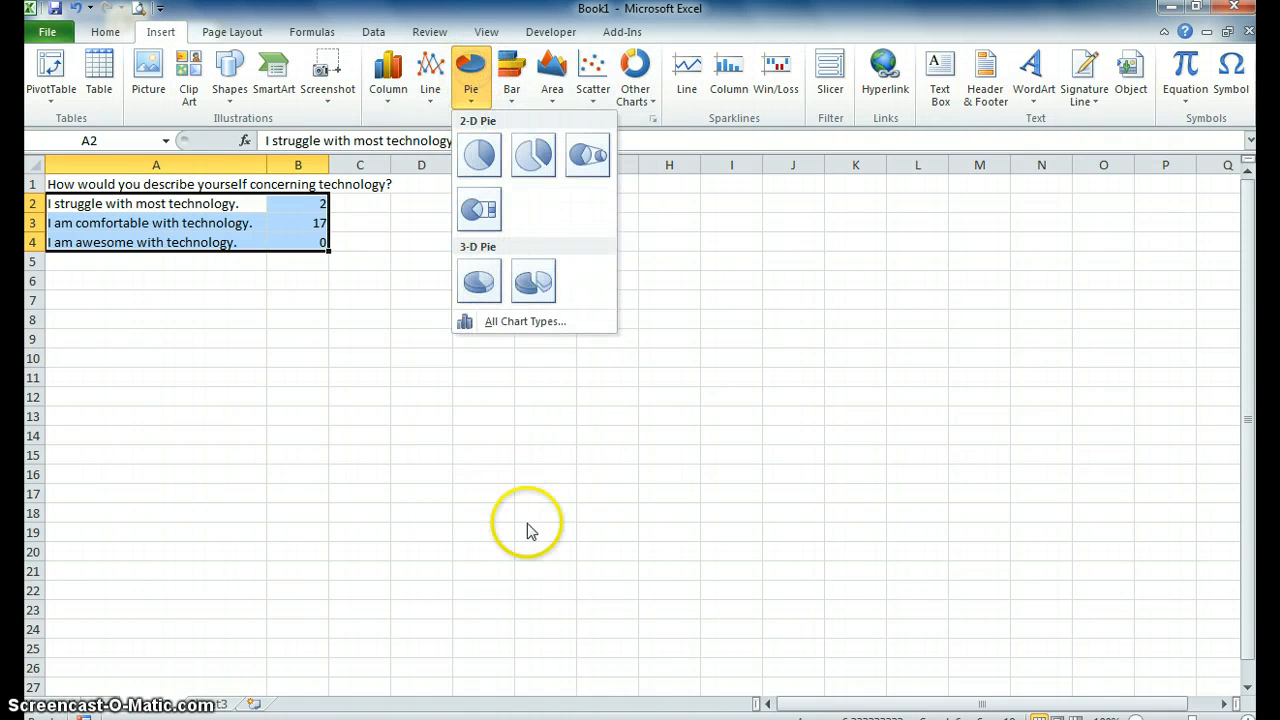
{"action": "left_click", "coordinate": [535, 283]}
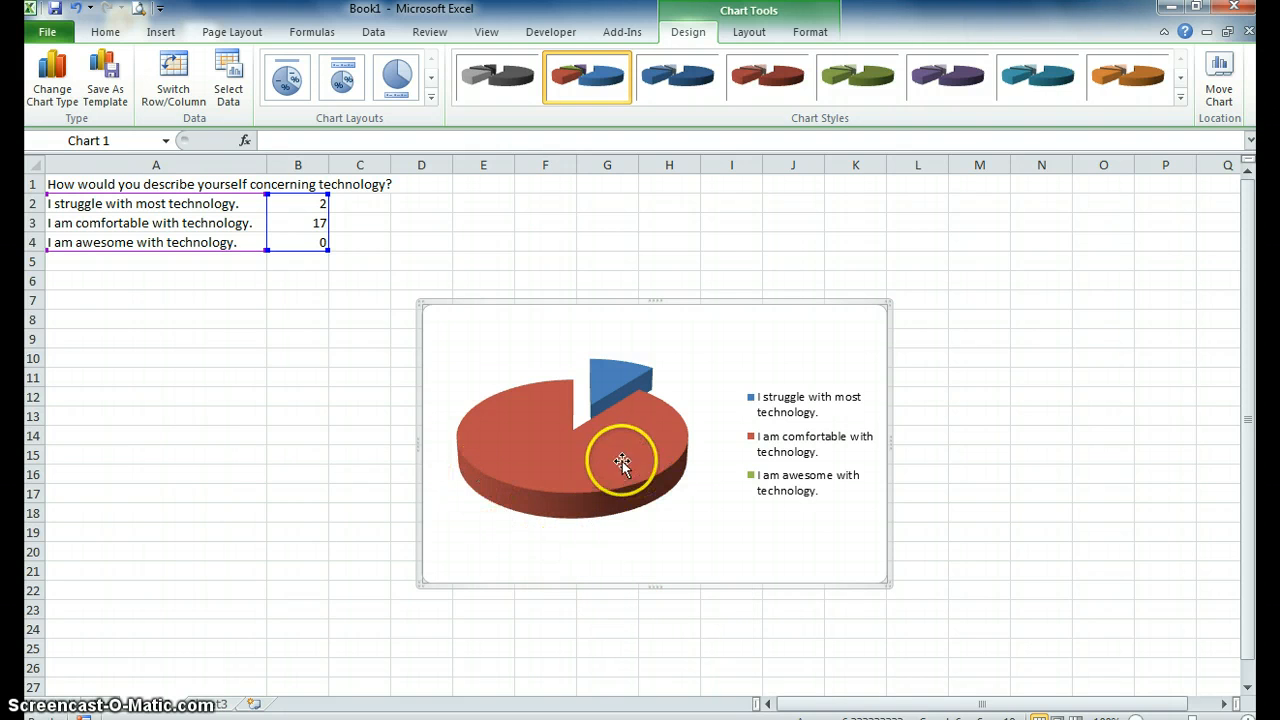
Set the response count in B3 to 13 and the one in B4 to 4.
{"action": "left_click", "coordinate": [314, 223]}
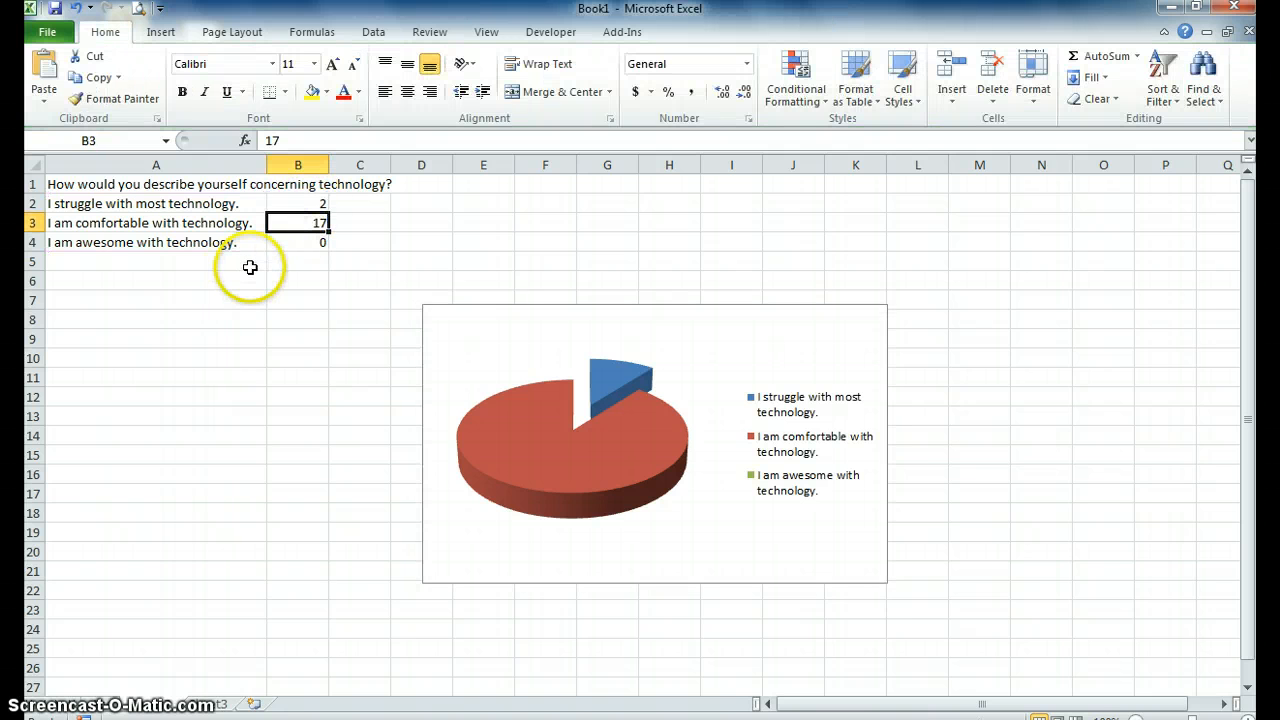
{"action": "type", "text": "13"}
{"action": "key", "text": "Return"}
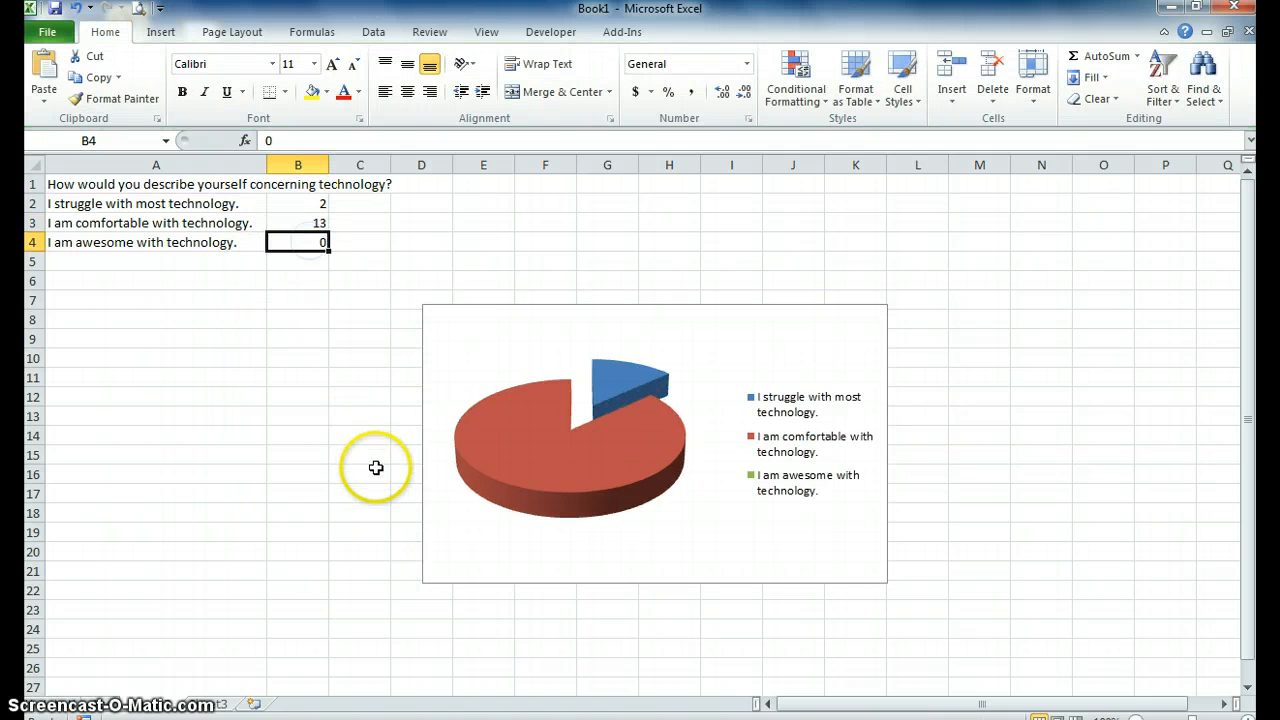
{"action": "type", "text": "4"}
{"action": "key", "text": "Return"}
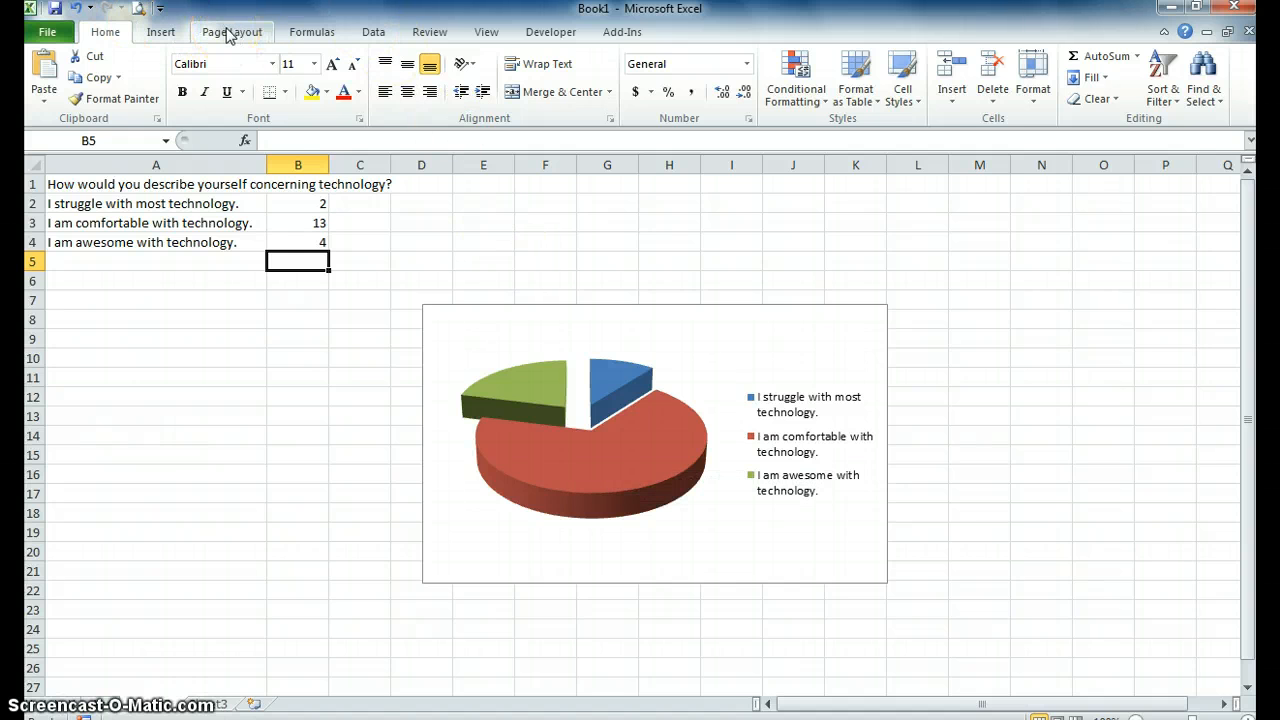
Add data labels to the pie chart using the Center placement.
{"action": "left_click", "coordinate": [745, 485]}
{"action": "left_click", "coordinate": [649, 550]}
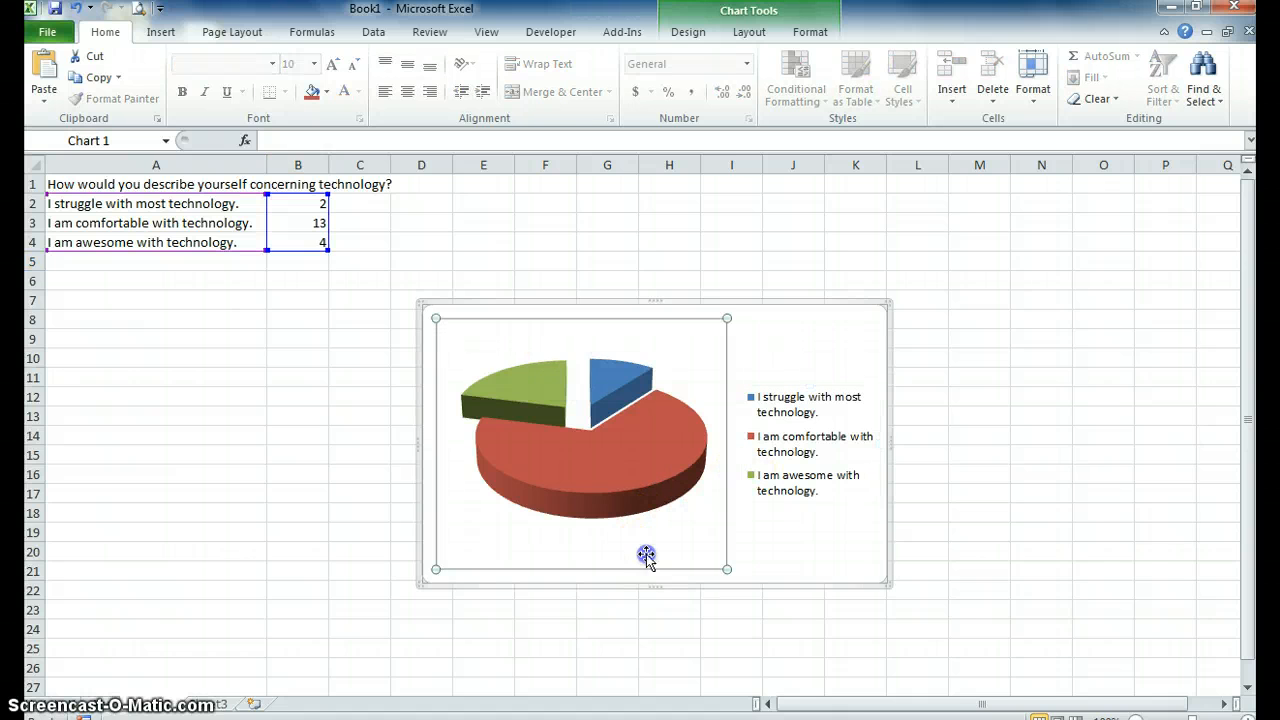
{"action": "left_click", "coordinate": [746, 34]}
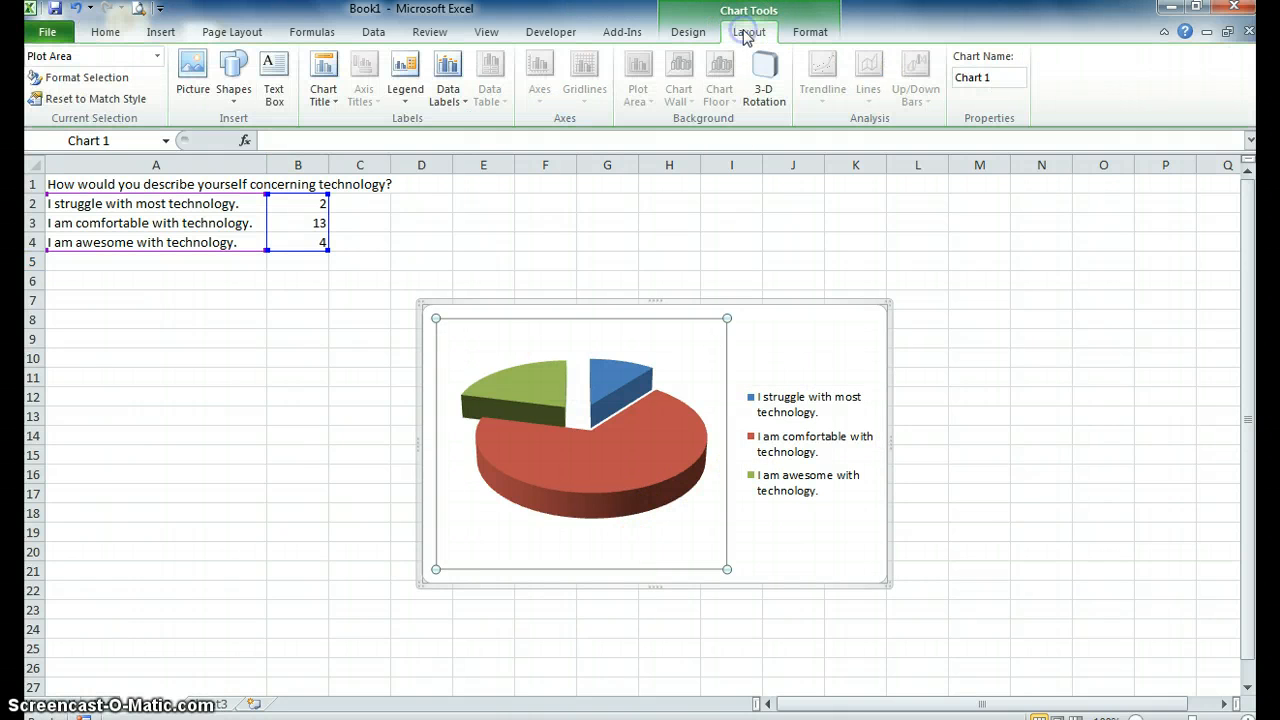
{"action": "left_click", "coordinate": [443, 106]}
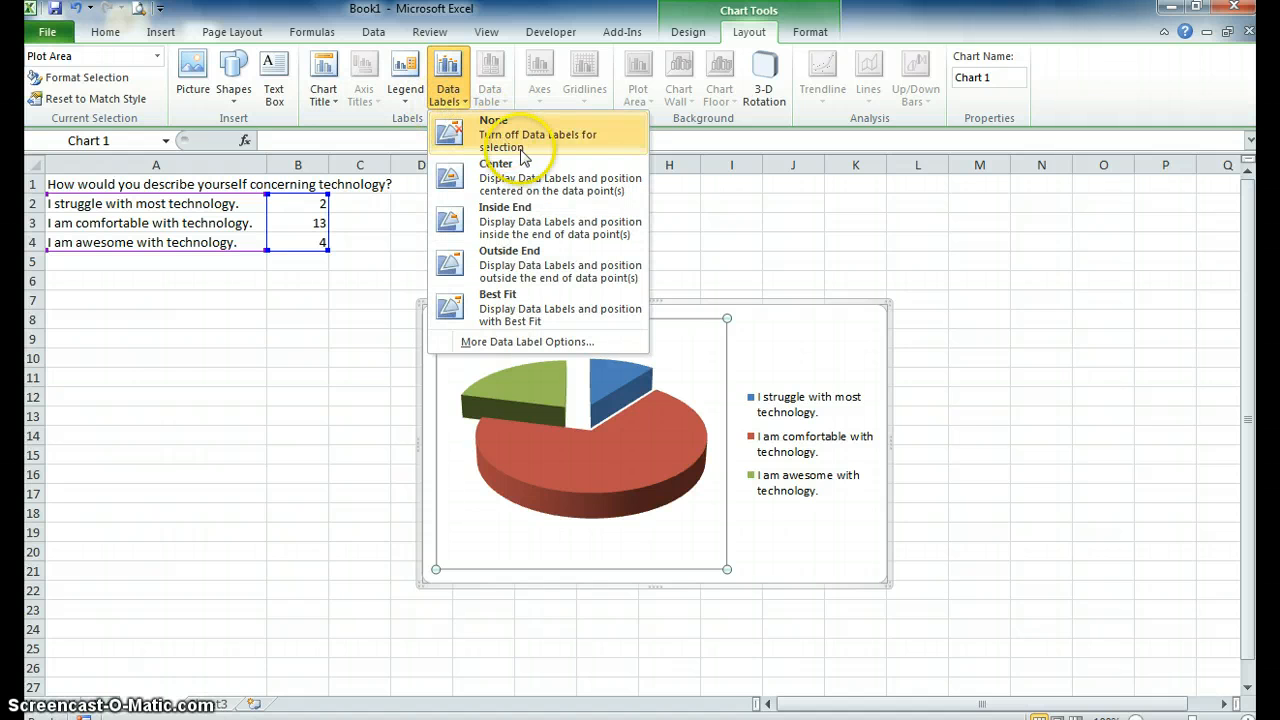
{"action": "left_click", "coordinate": [545, 190]}
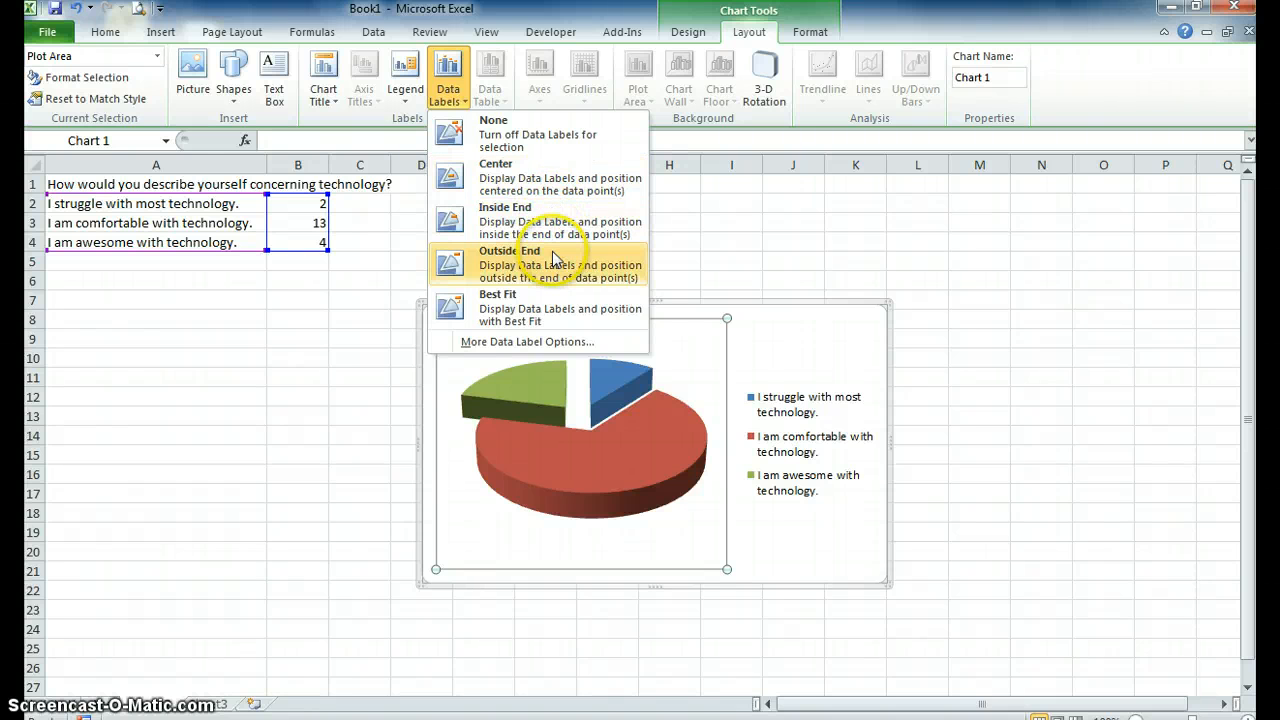
{"action": "left_click", "coordinate": [501, 182]}
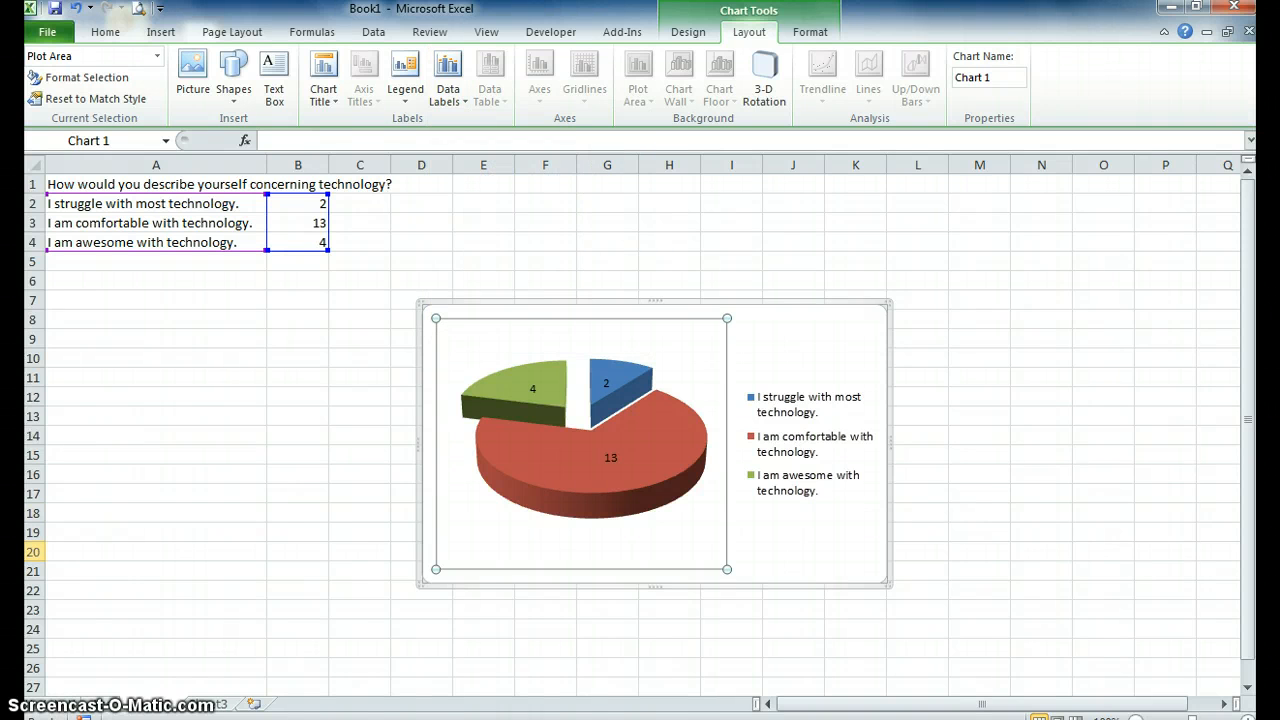
Try the Inside End and Outside End placements for the pie chart's data labels.
{"action": "left_click", "coordinate": [447, 92]}
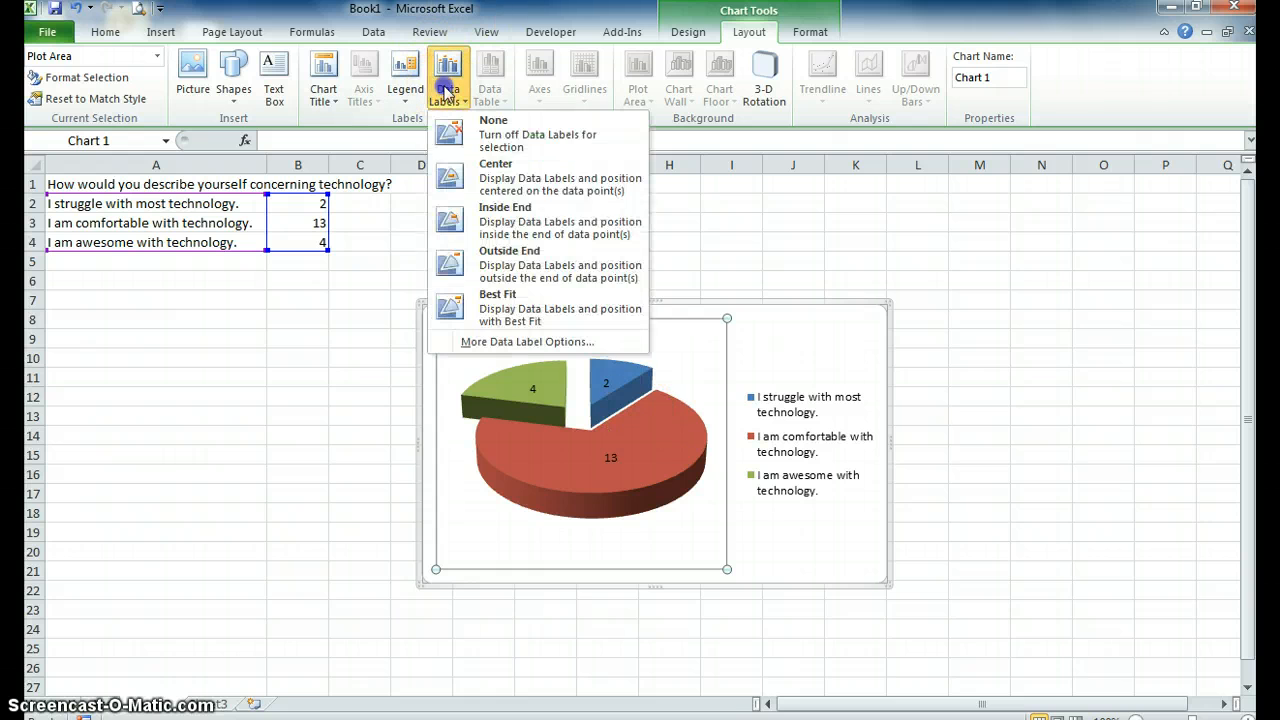
{"action": "left_click", "coordinate": [497, 227]}
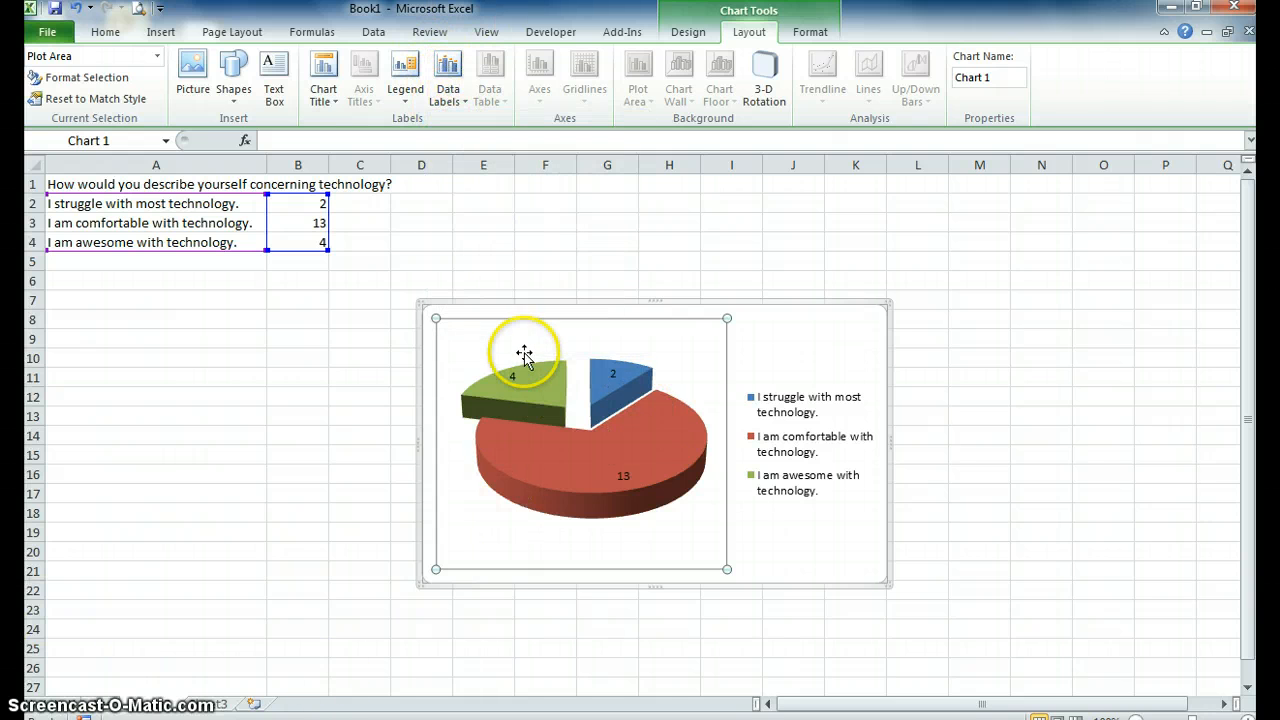
{"action": "left_click", "coordinate": [447, 97]}
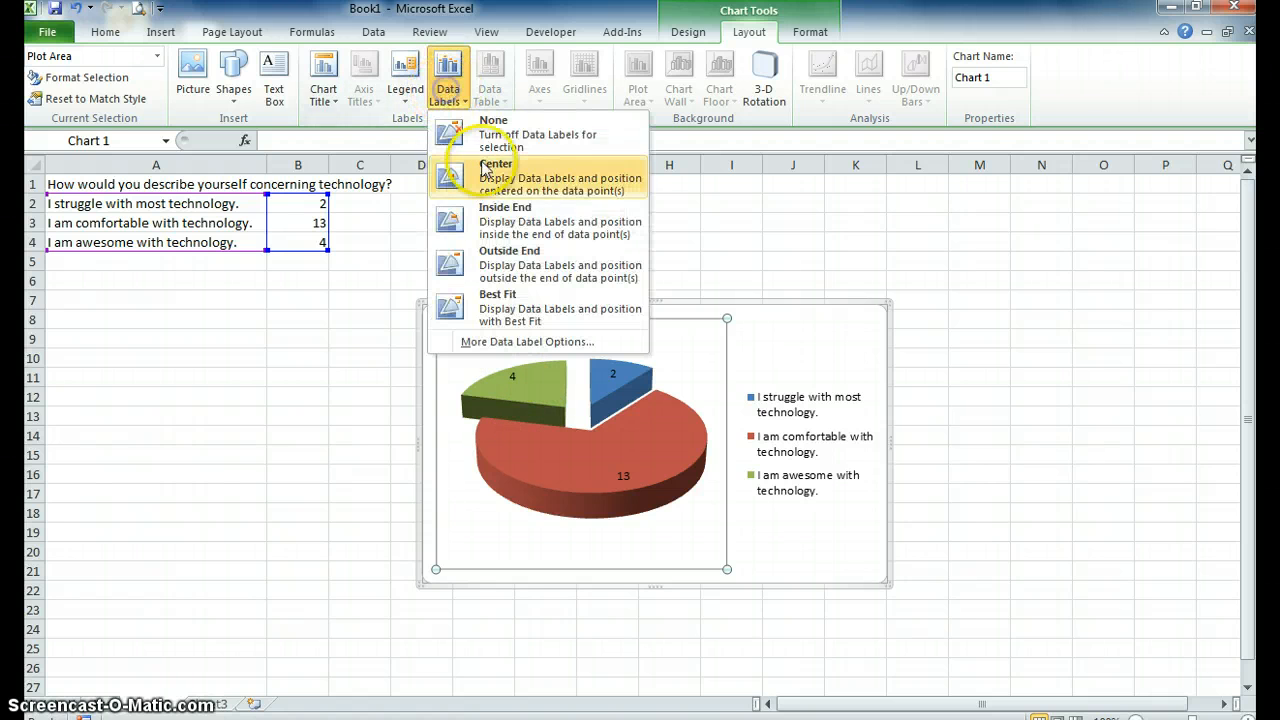
{"action": "left_click", "coordinate": [487, 258]}
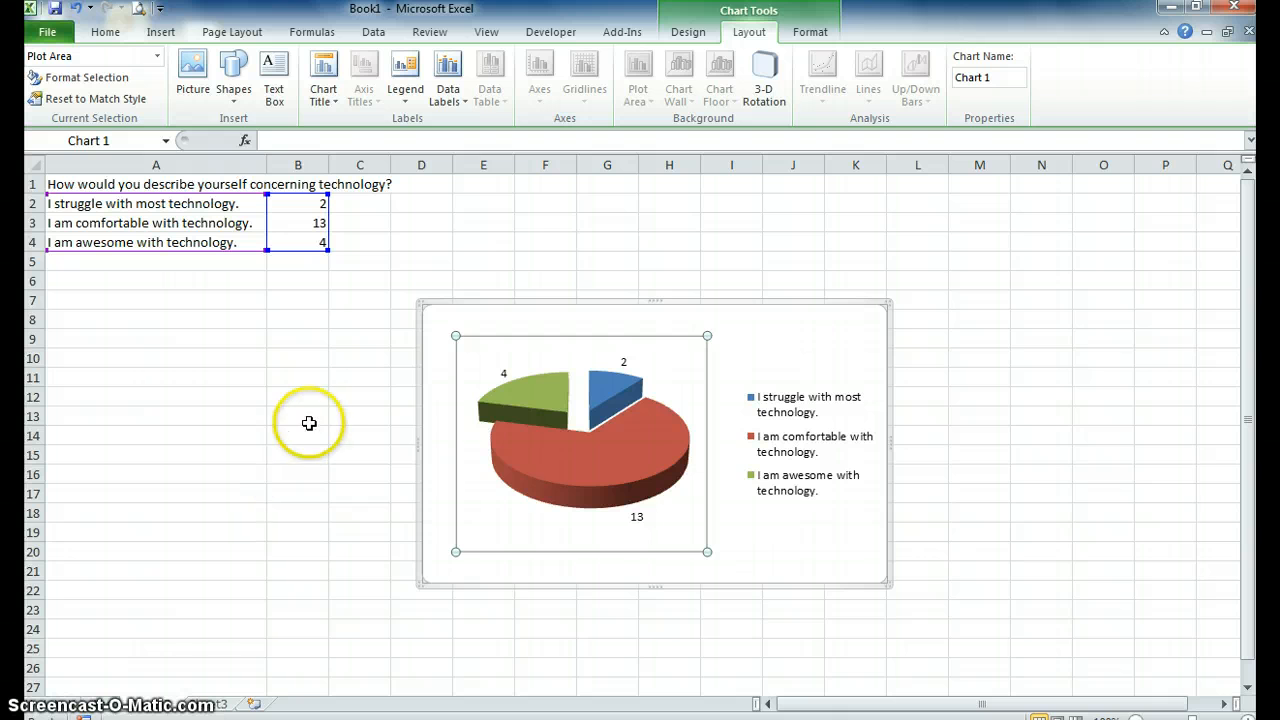
Set the pie chart's data label placement to Best Fit.
{"action": "left_click", "coordinate": [439, 97]}
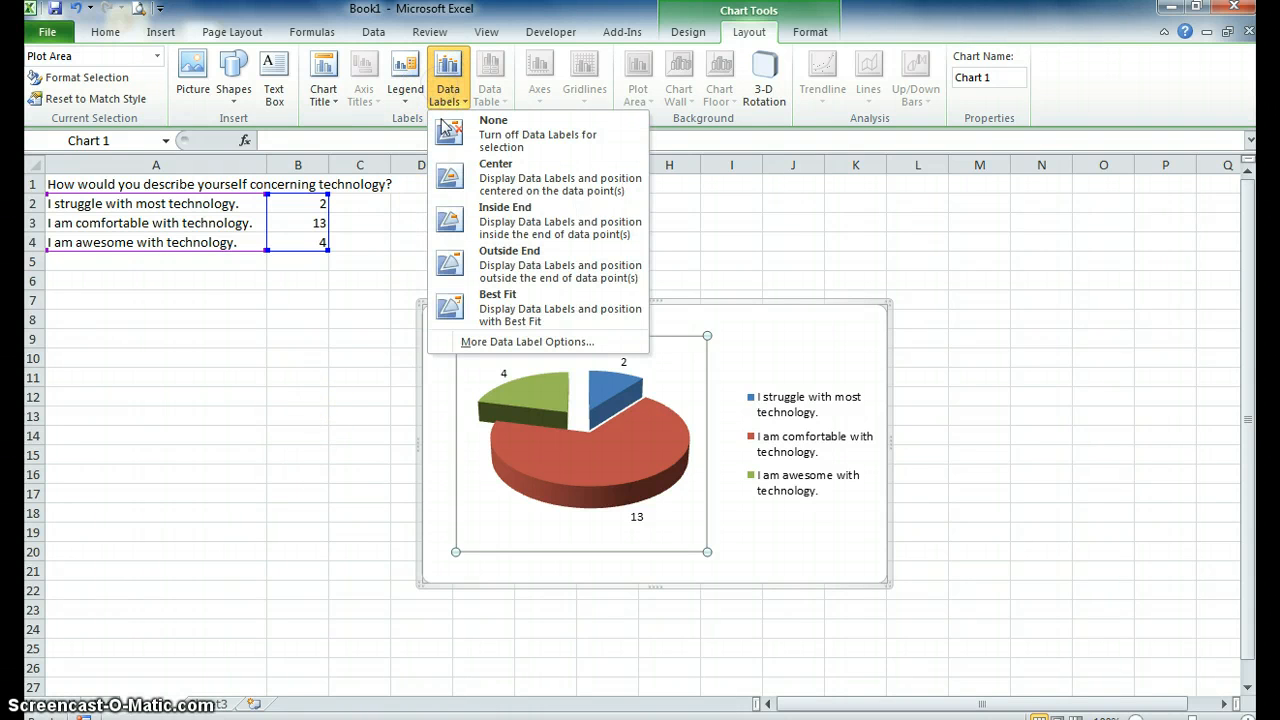
{"action": "left_click", "coordinate": [528, 318]}
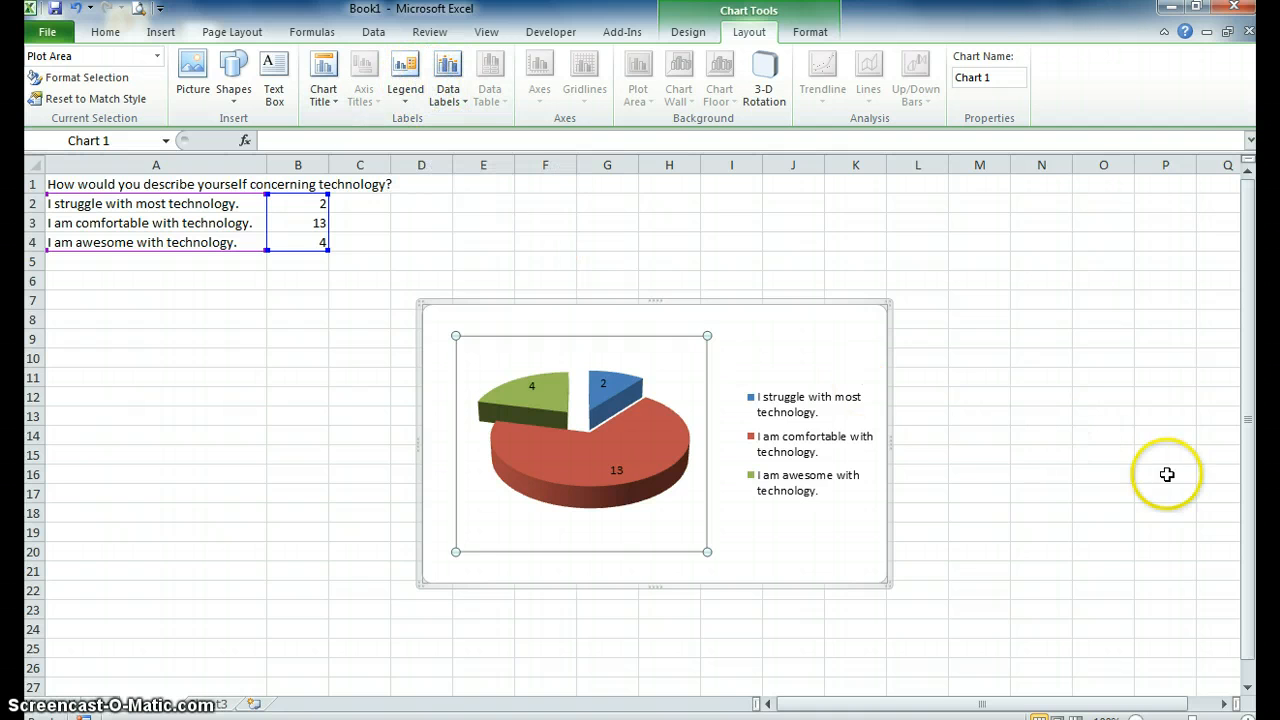
Add a title above the pie chart reading "How Would You Describe Yourself?".
{"action": "left_click", "coordinate": [322, 88]}
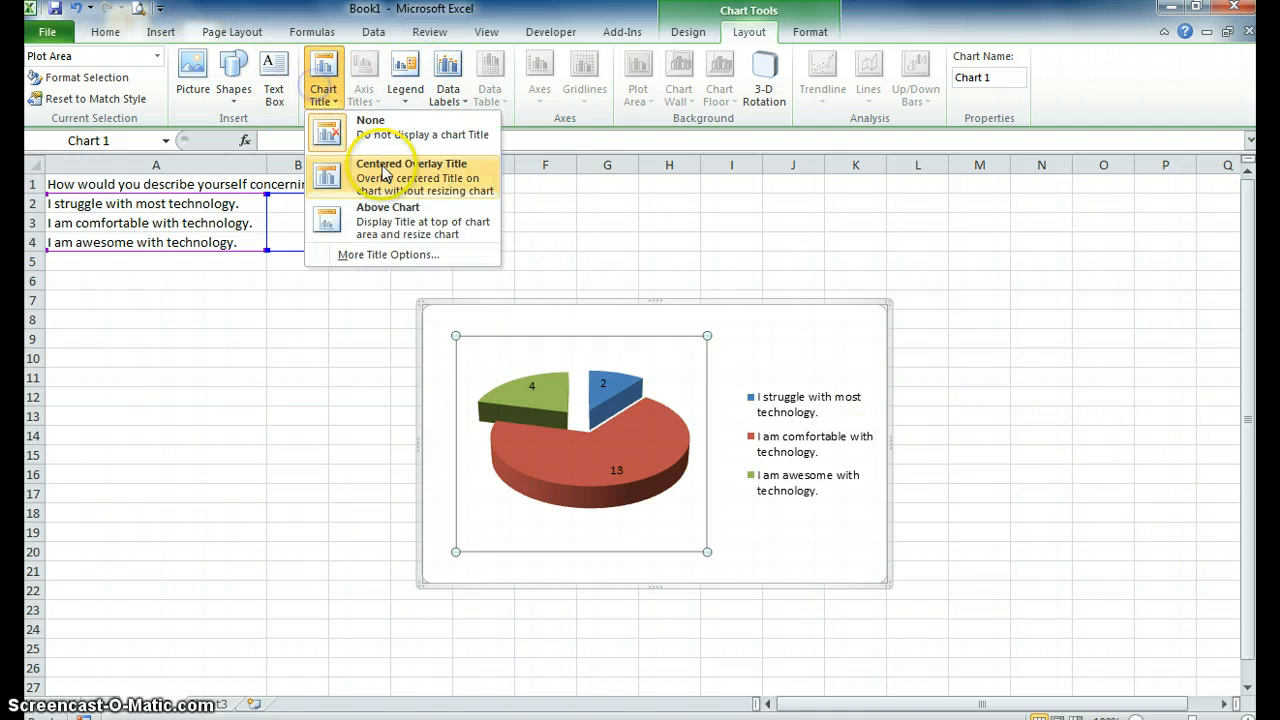
{"action": "left_click", "coordinate": [389, 228]}
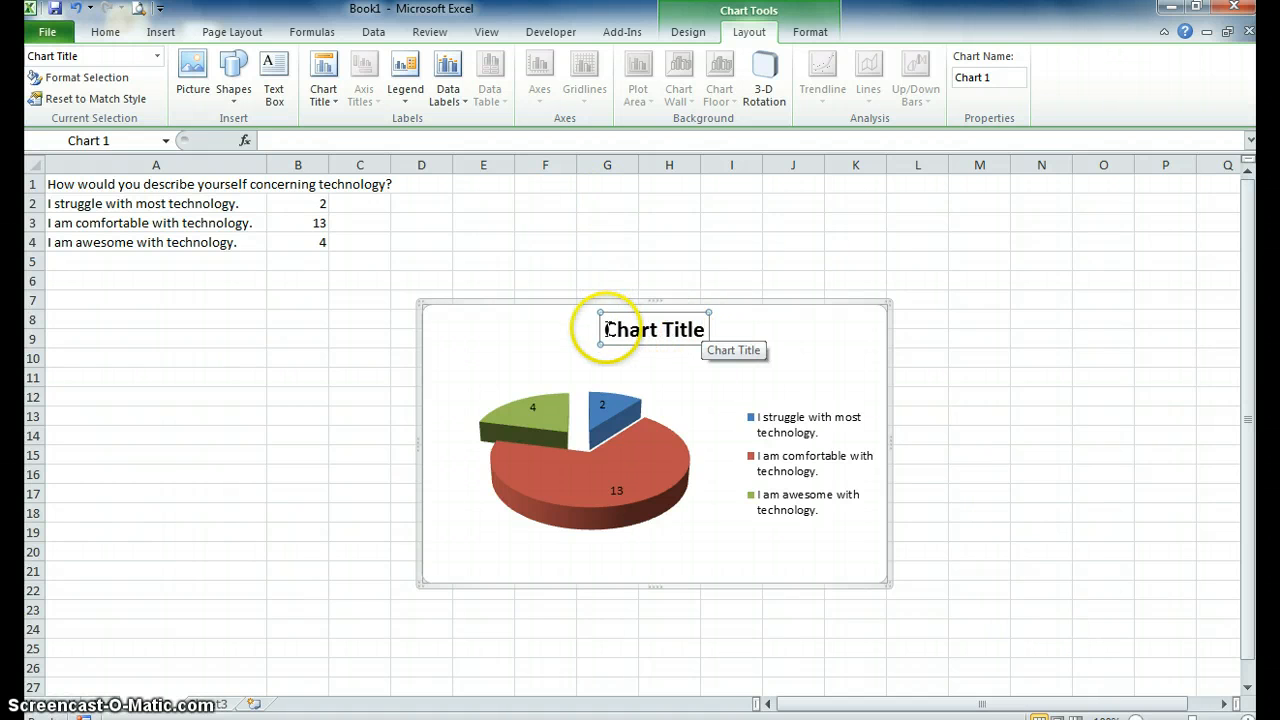
{"action": "left_click_drag", "start_coordinate": [601, 330], "coordinate": [690, 335]}
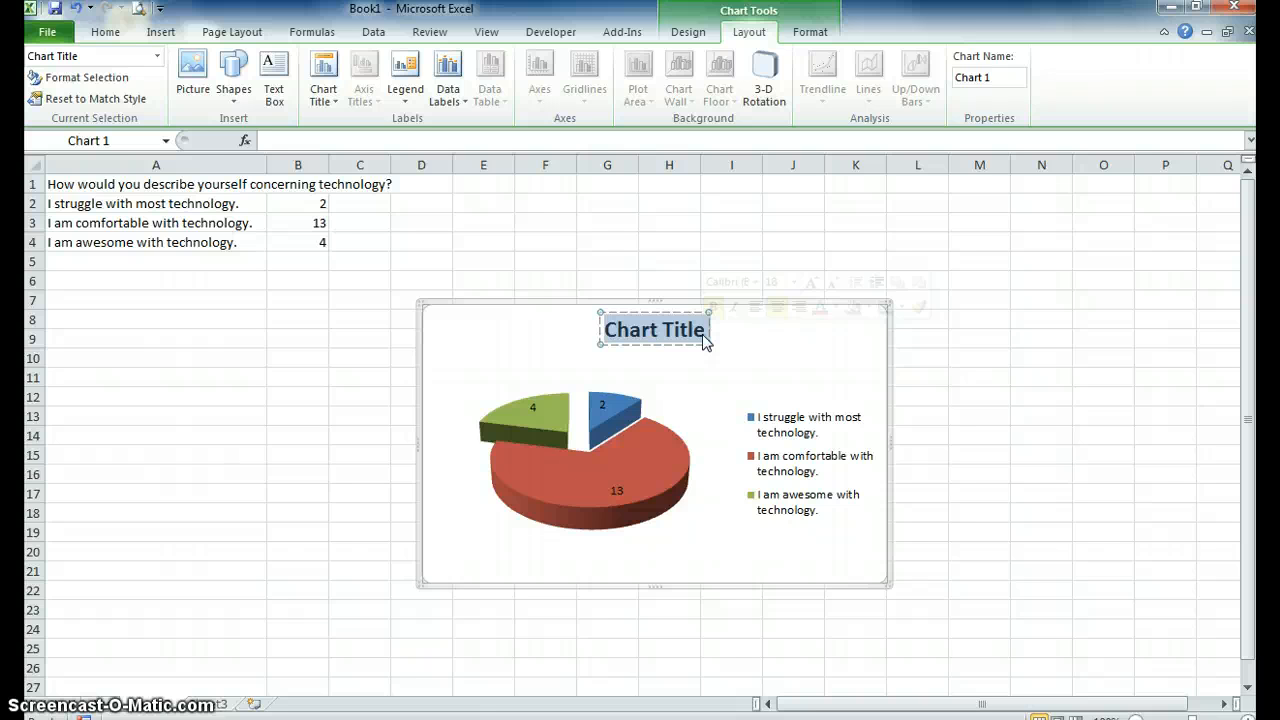
{"action": "type", "text": "How"}
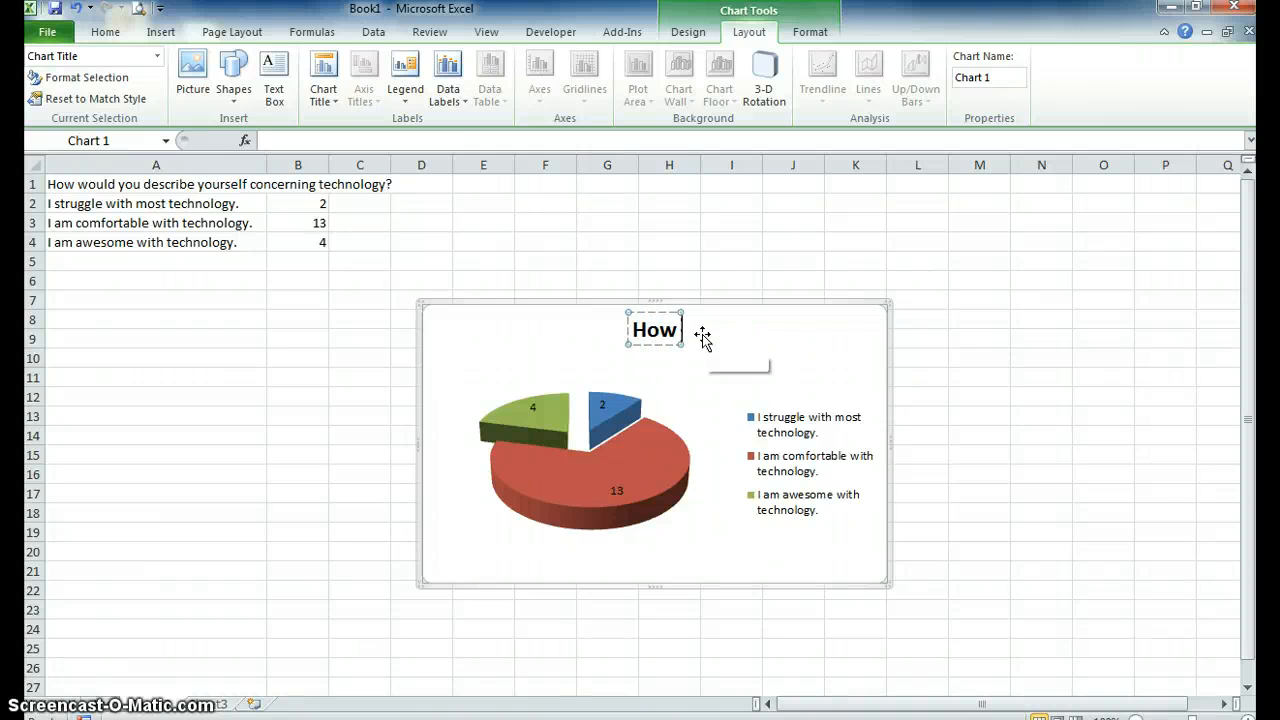
{"action": "type", "text": " Would You "}
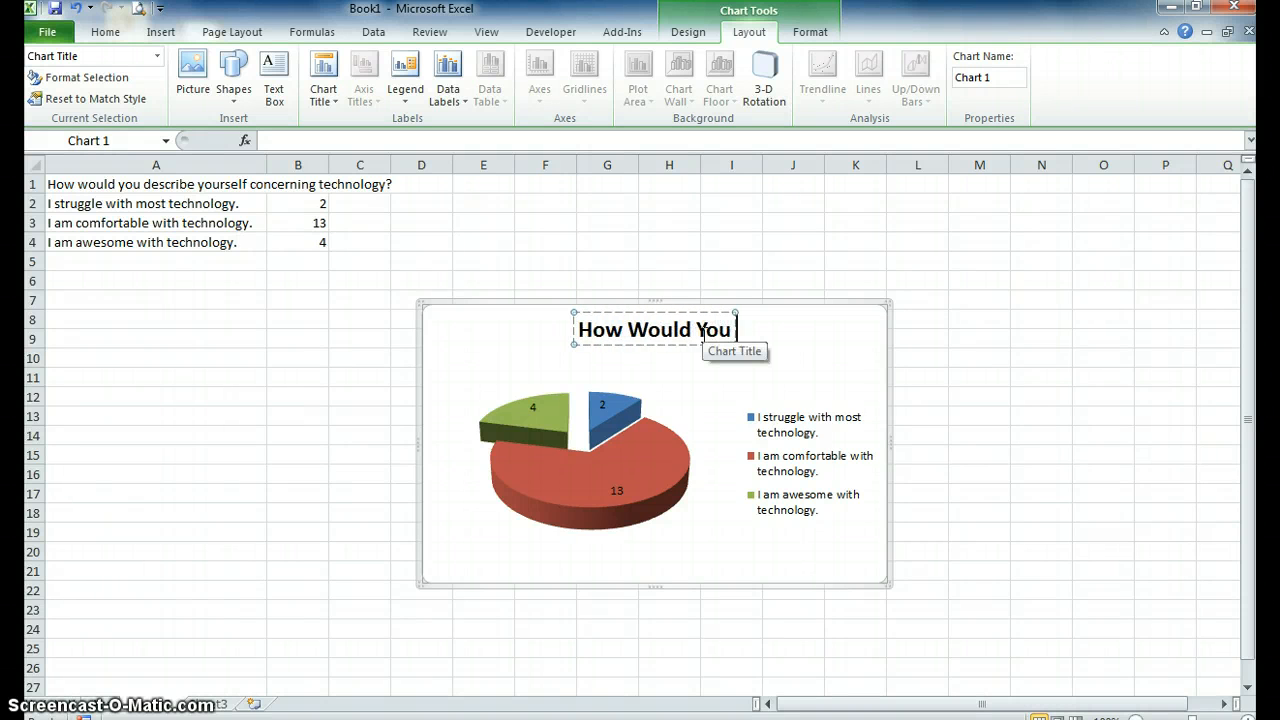
{"action": "type", "text": "Describe Yourself?"}
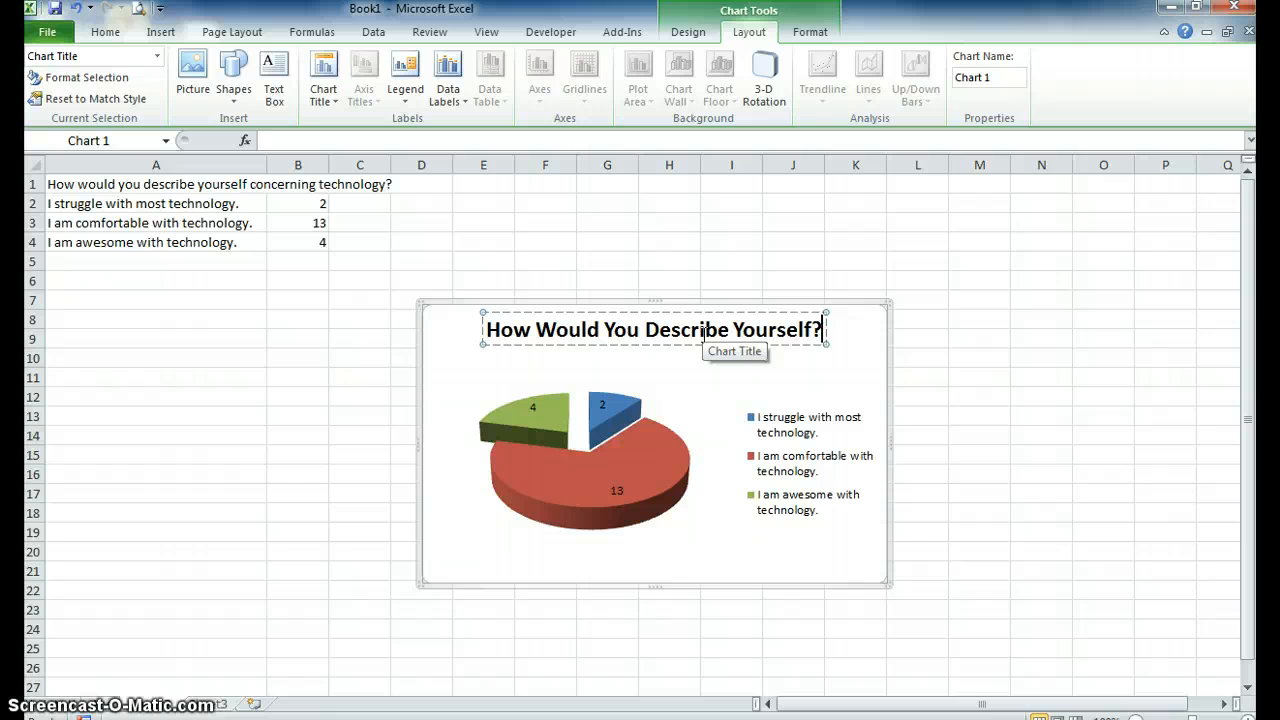
Rename the worksheet that holds the technology question and its pie chart.
{"action": "right_click", "coordinate": [150, 707]}
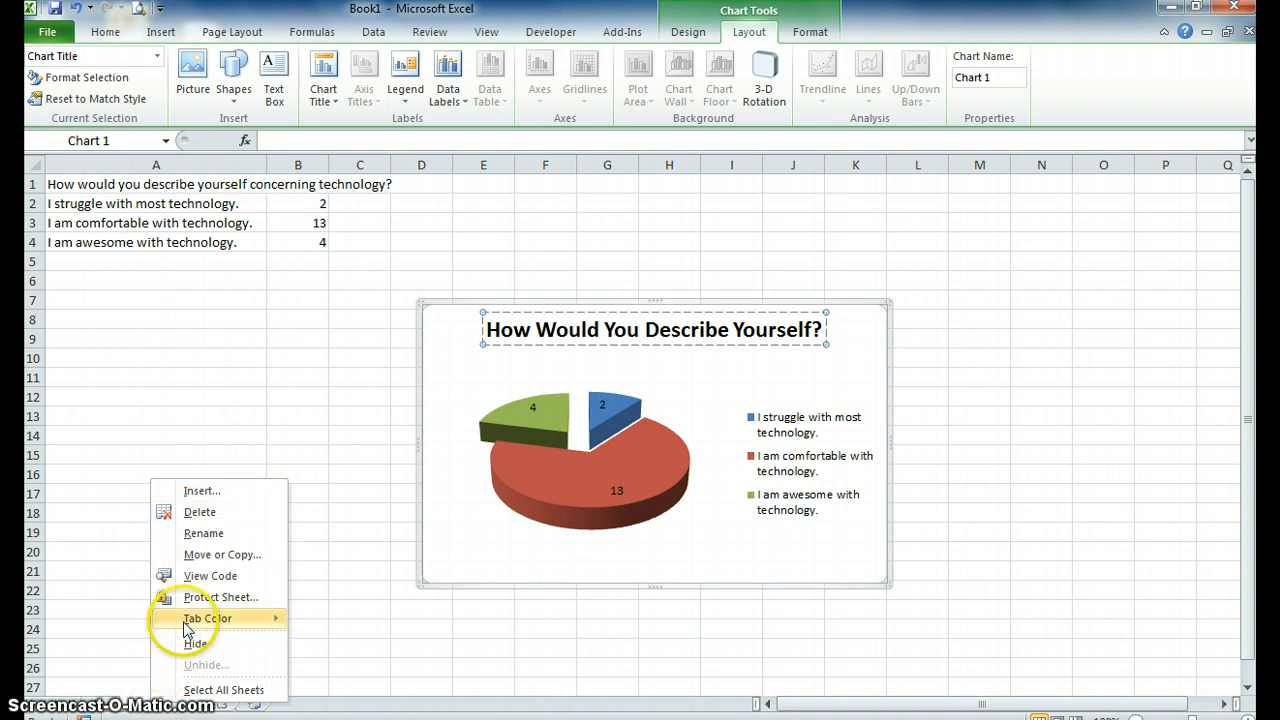
{"action": "left_click", "coordinate": [204, 534]}
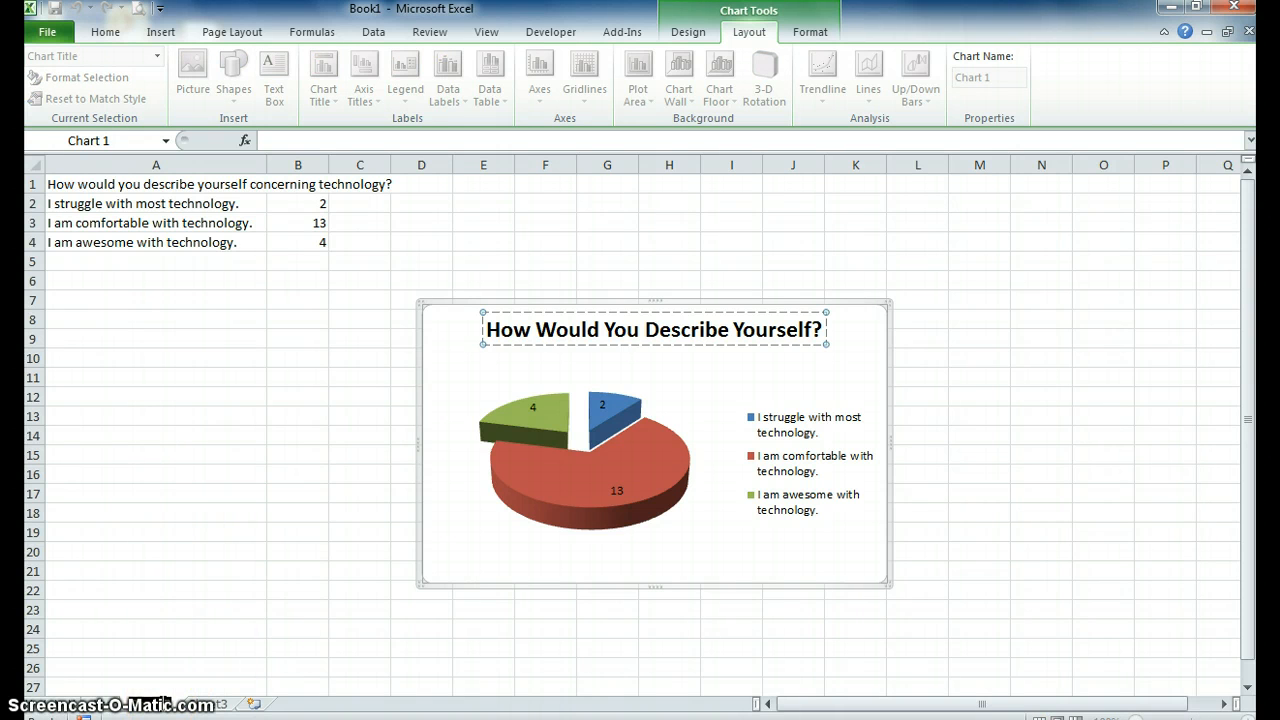
{"action": "key", "text": "BackSpace"}
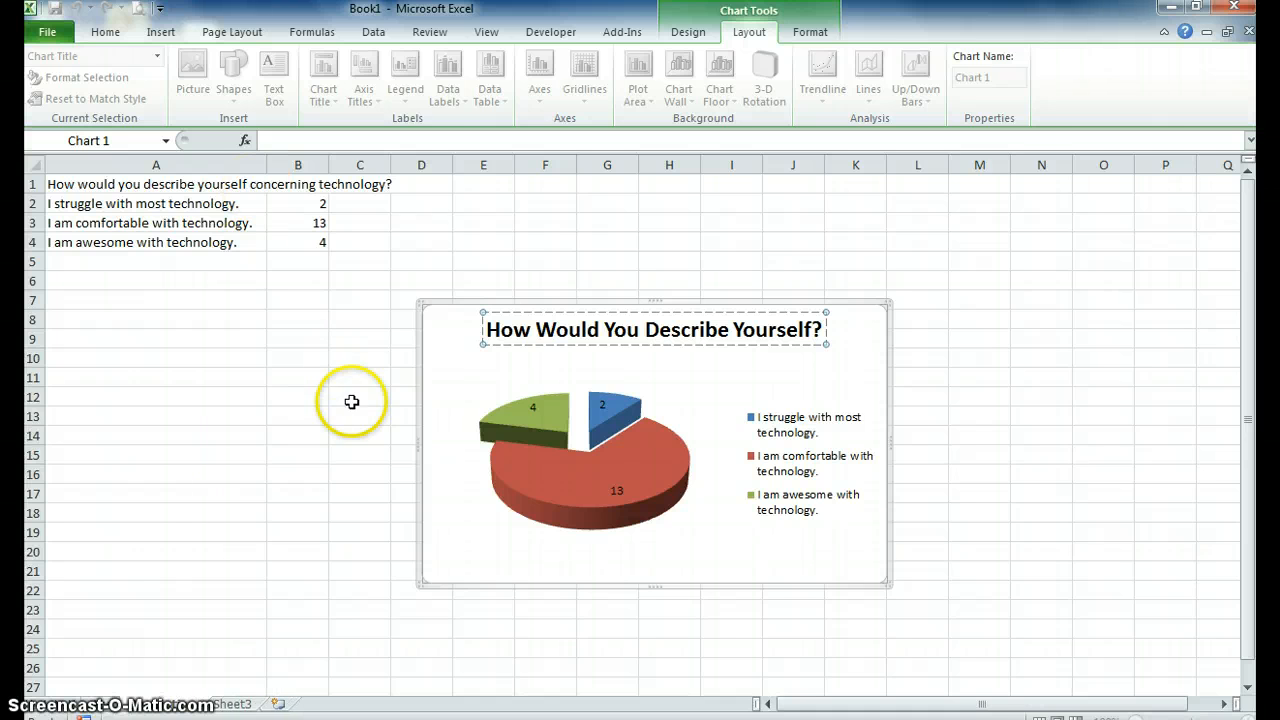
{"action": "left_click", "coordinate": [306, 475]}
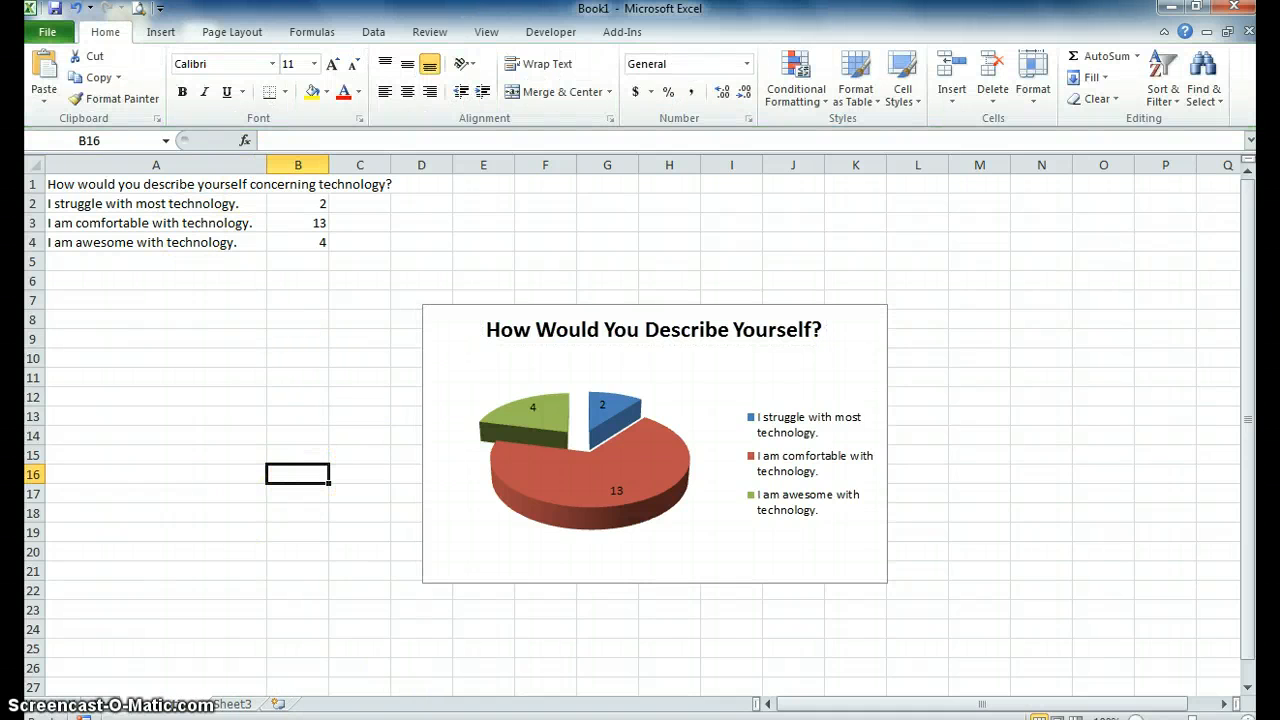
{"action": "left_click", "coordinate": [1249, 574]}
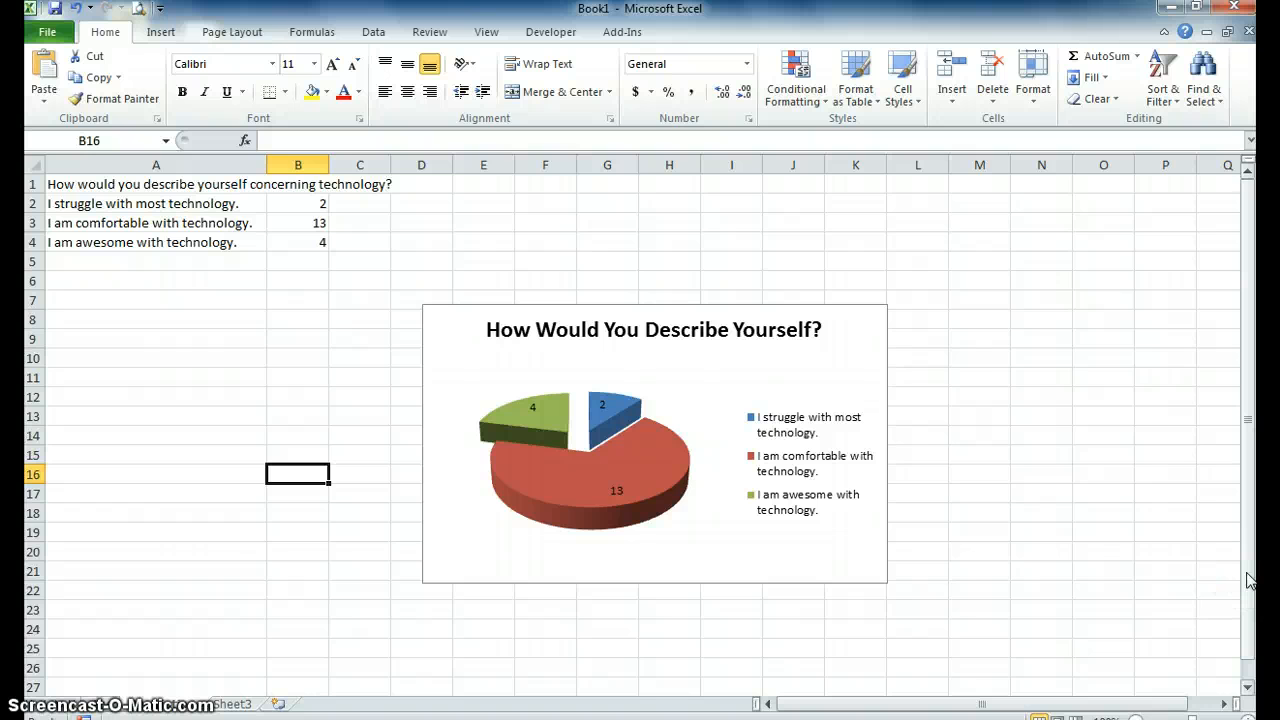